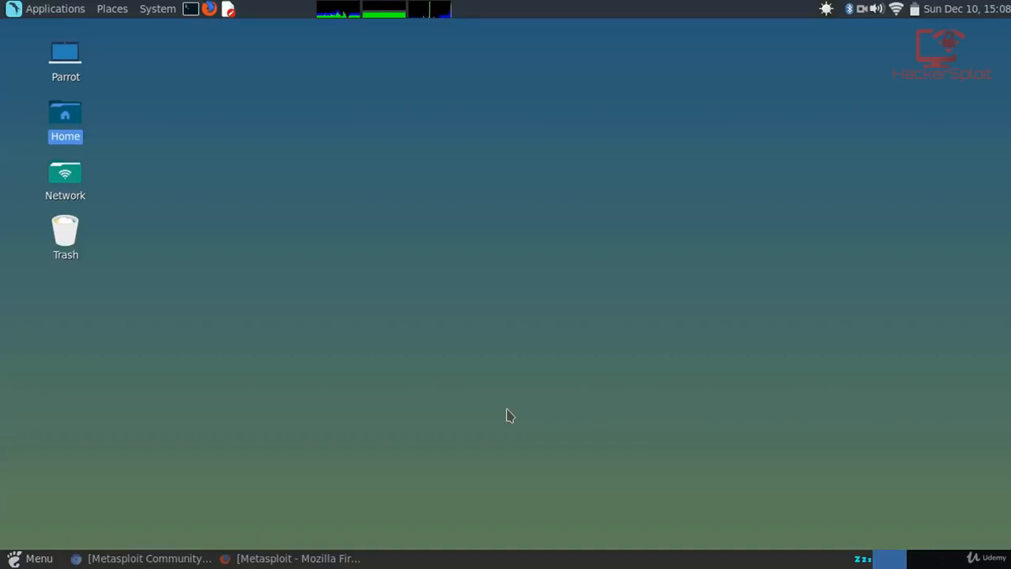
# Raise the screen brightness slightly from the top panel and return to the plain desktop.
pyautogui.click(827, 8)
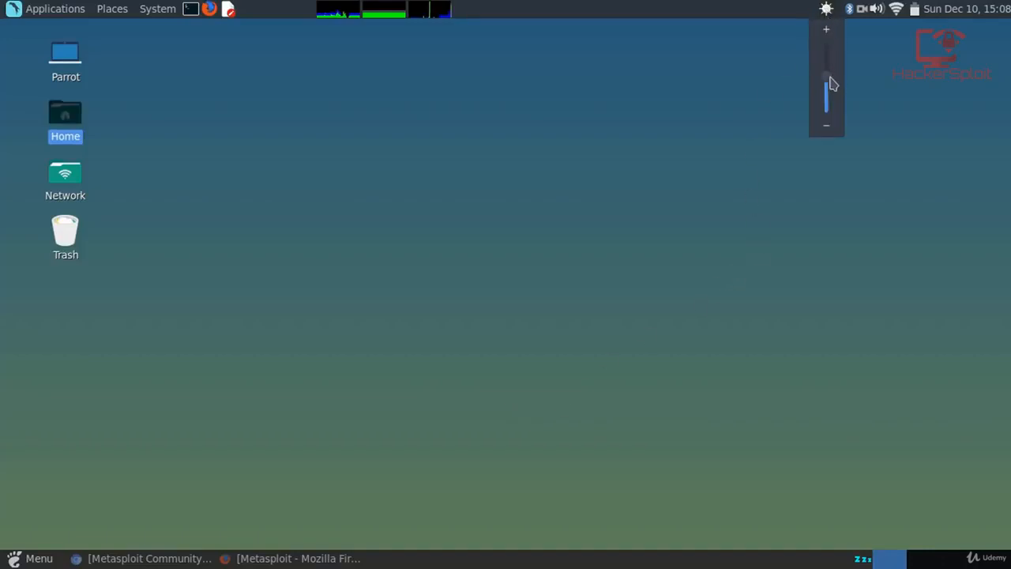
pyautogui.moveTo(828, 85); pyautogui.dragTo(827, 68)
pyautogui.click(865, 63)
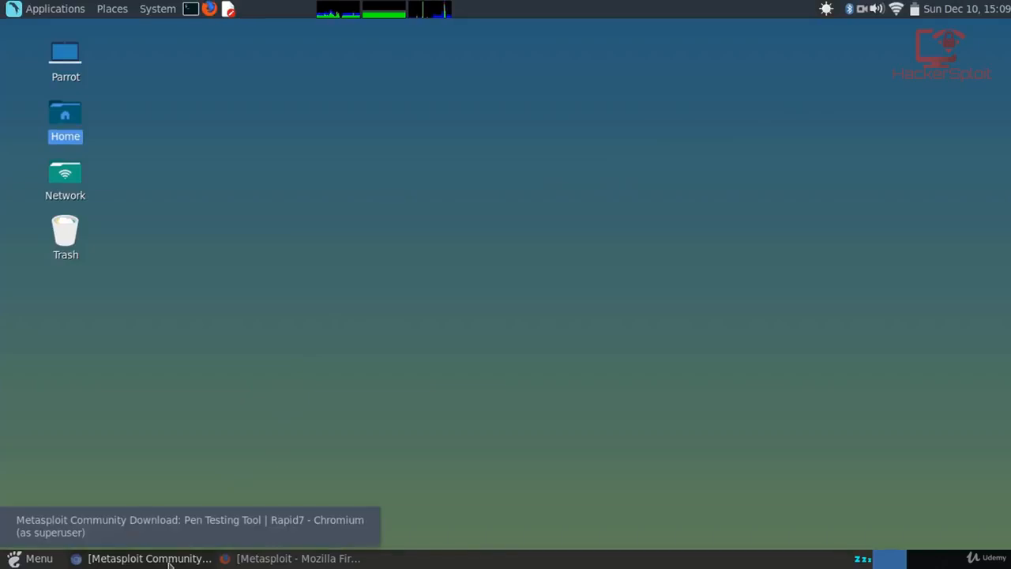
pyautogui.click(352, 227)
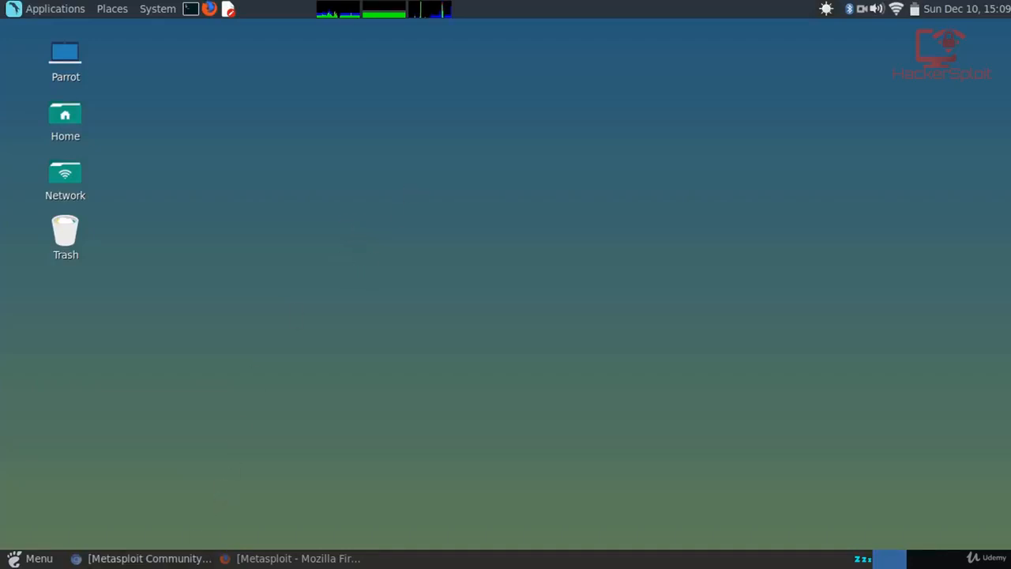
# Bring Chromium forward and show the 'It's Go Time' page with the Windows and Linux installer links.
pyautogui.click(111, 558)
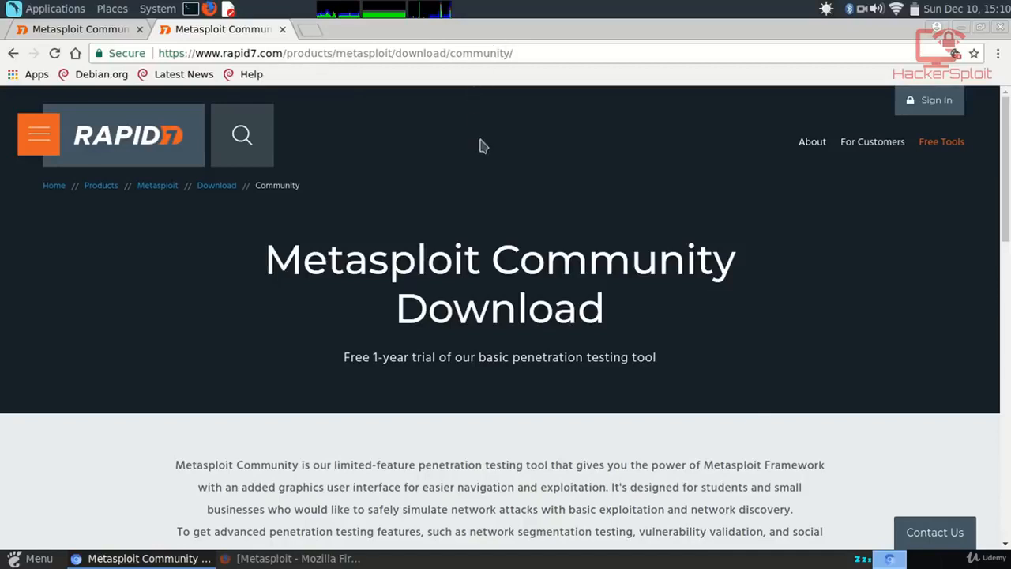
pyautogui.scroll(-1, 482, 149)
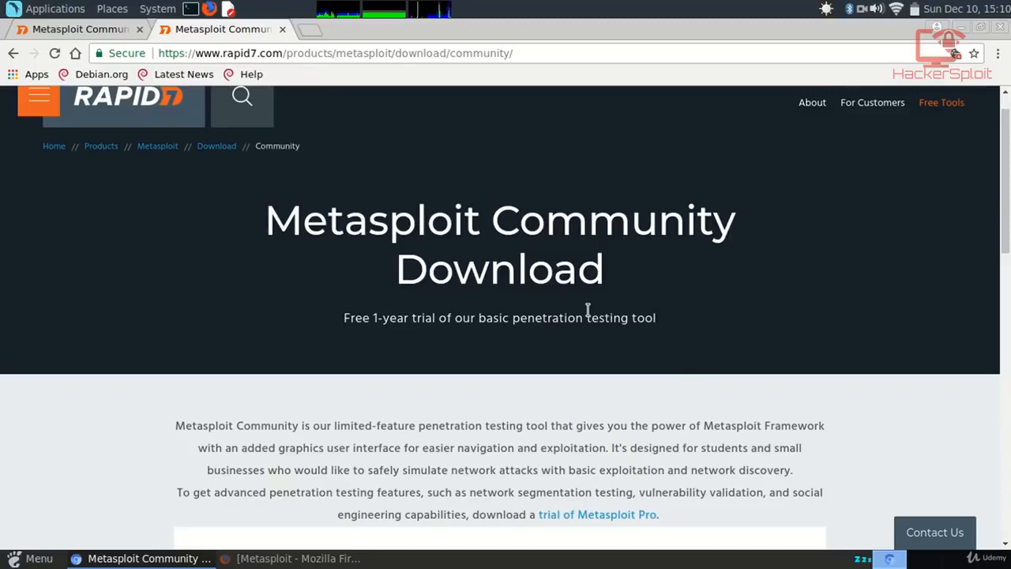
pyautogui.scroll(-1, 587, 314)
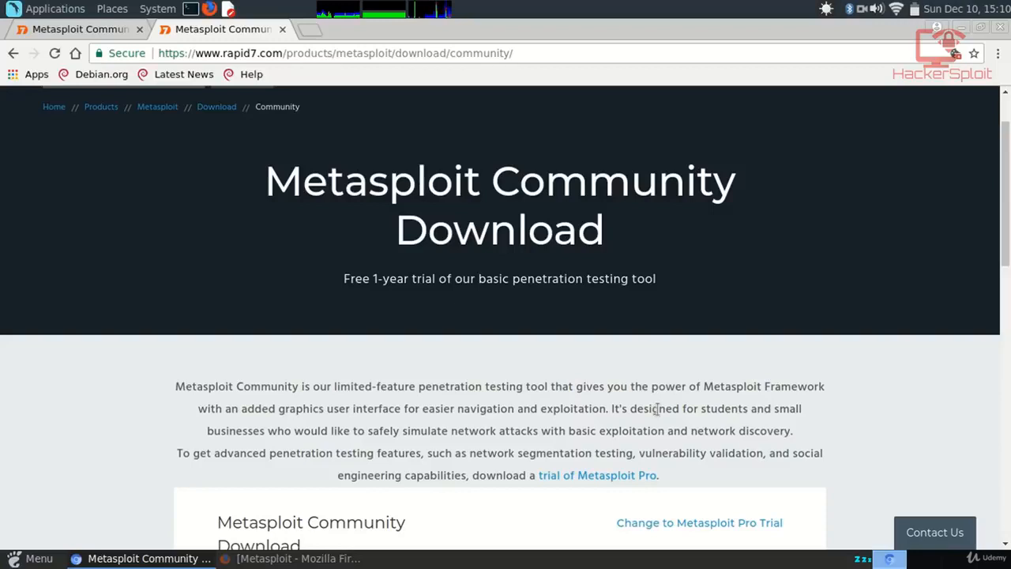
pyautogui.scroll(-4, 649, 407)
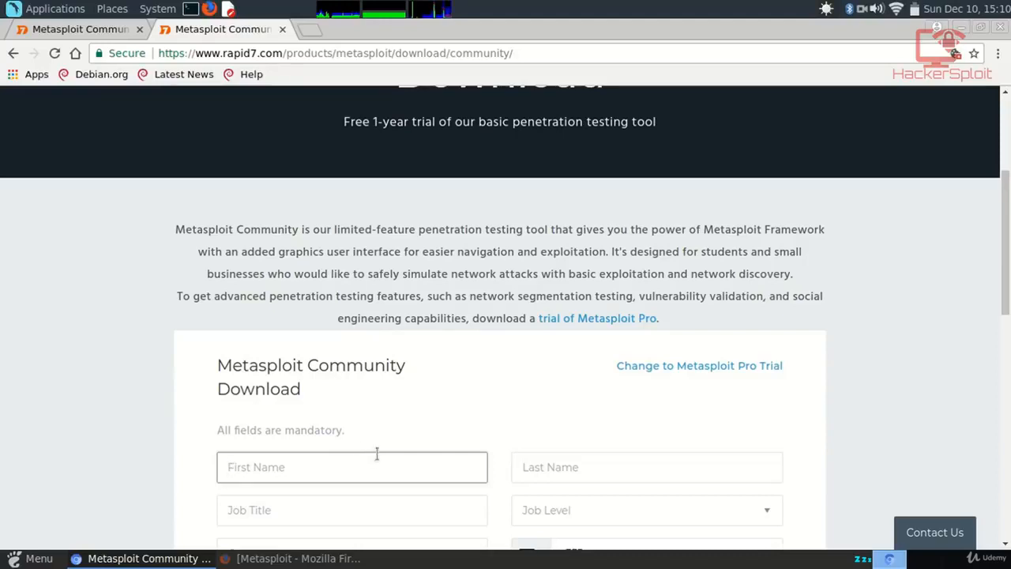
pyautogui.scroll(3, 382, 237)
pyautogui.click(92, 32)
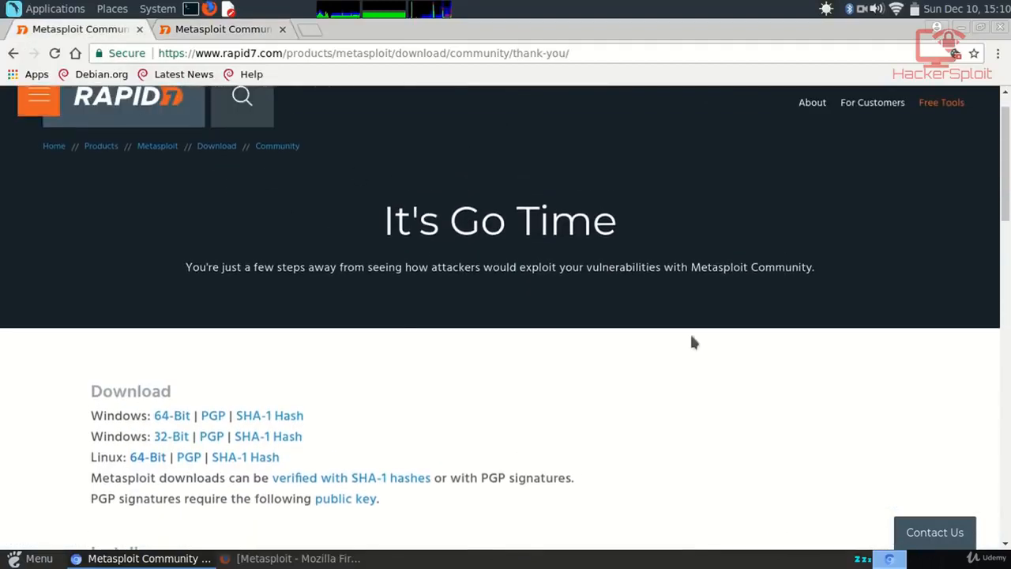
pyautogui.scroll(-1, 379, 308)
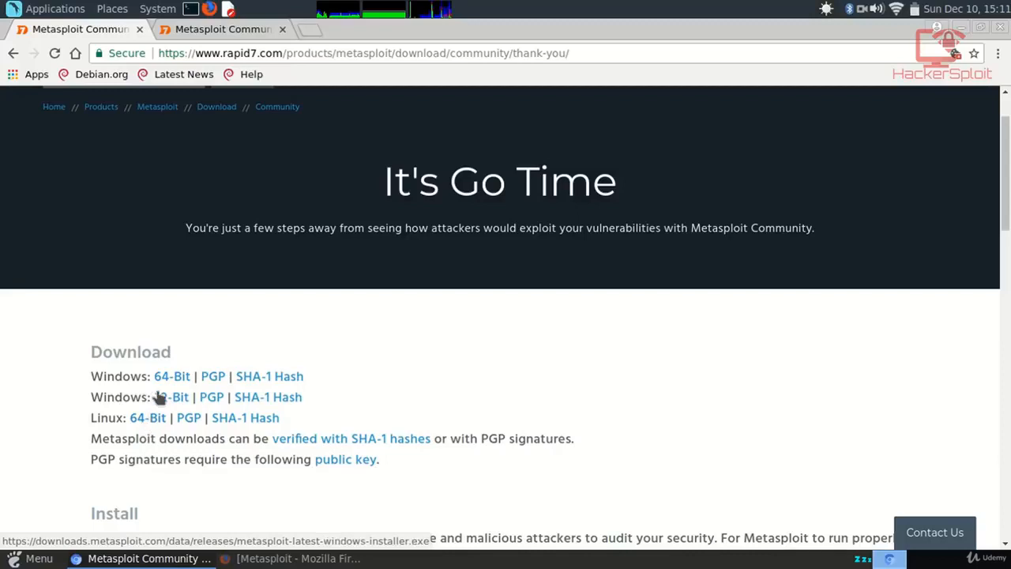
# Browse Home to the Downloads folder holding the Metasploit installer and open a terminal there.
pyautogui.click(960, 27)
pyautogui.doubleClick(61, 124)
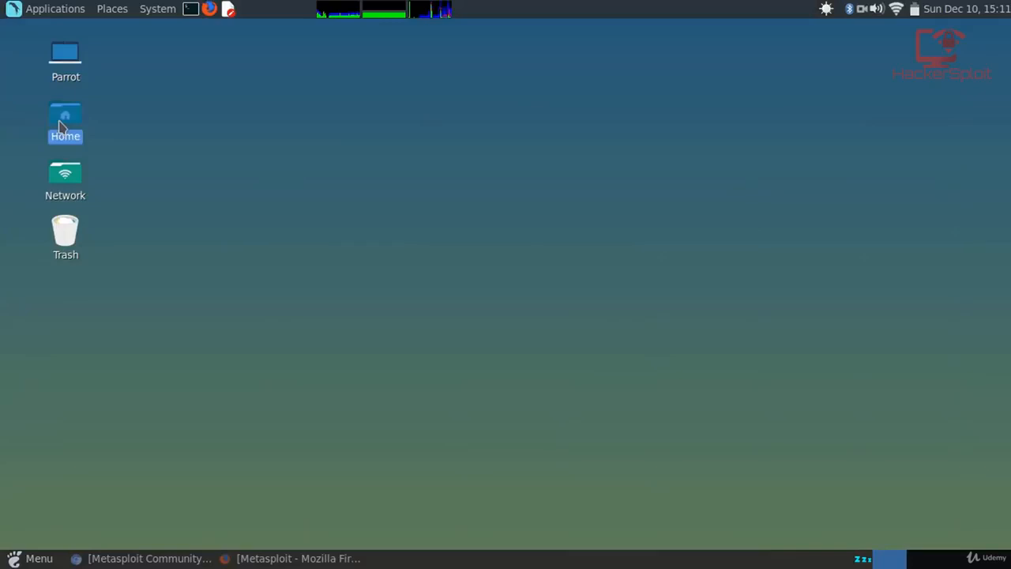
pyautogui.doubleClick(613, 188)
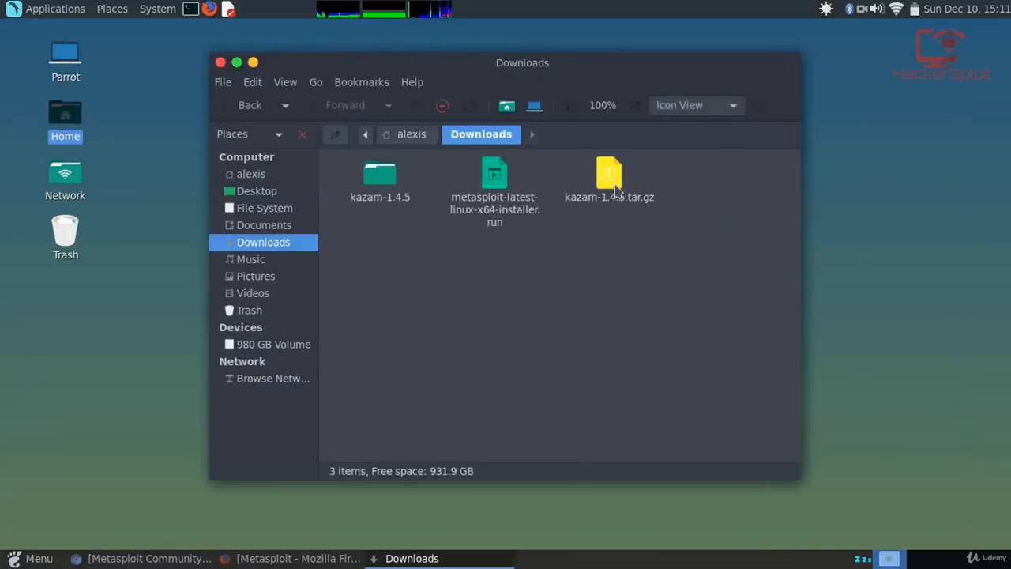
pyautogui.click(513, 209)
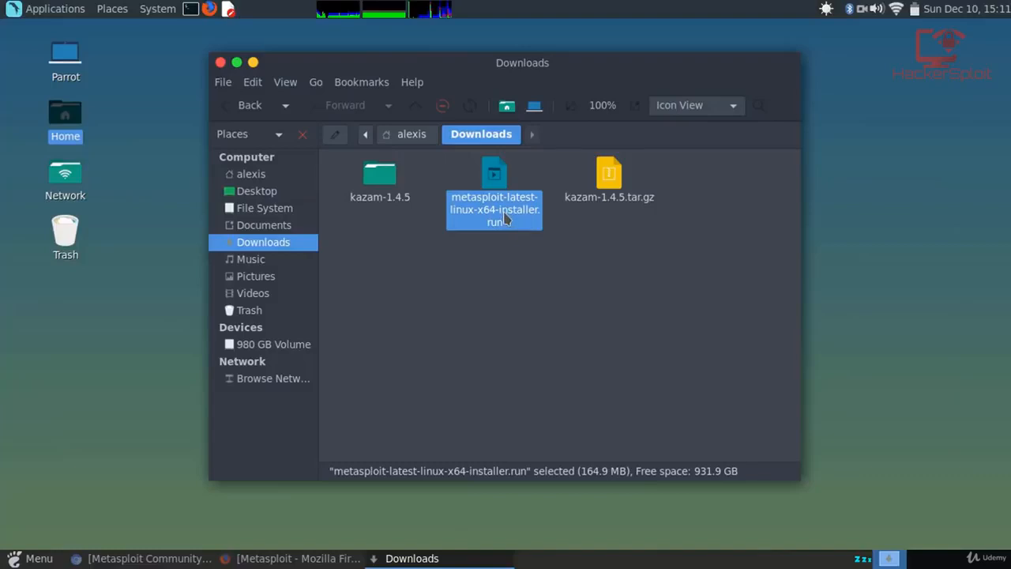
pyautogui.rightClick(496, 251)
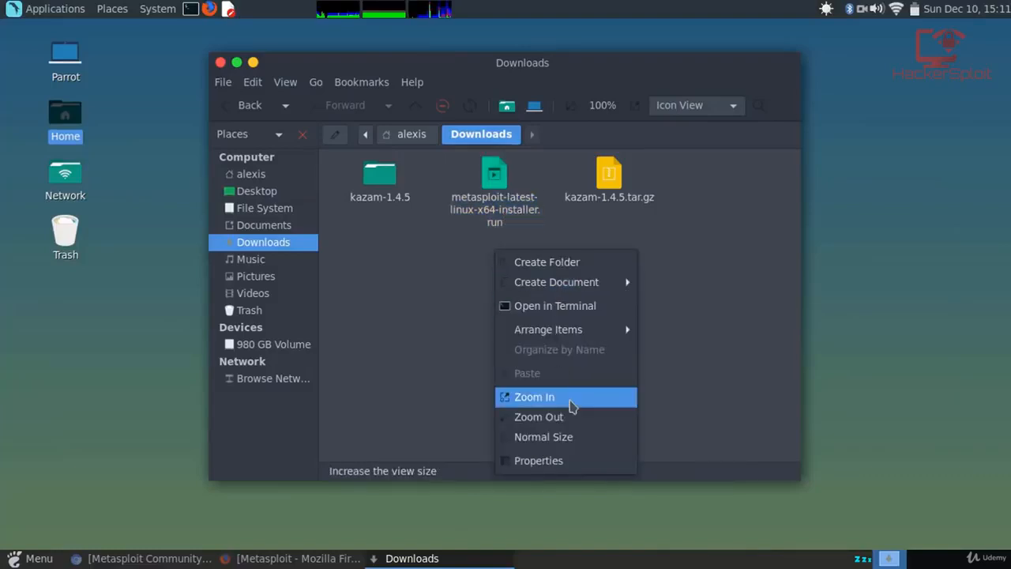
pyautogui.click(549, 306)
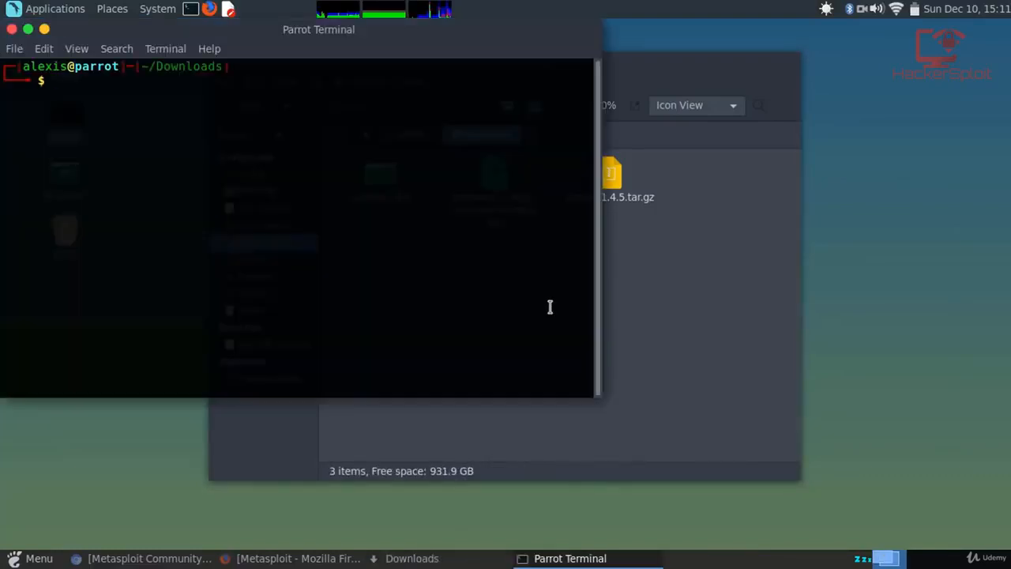
# List the Downloads folder contents with ls and minimize the file manager.
pyautogui.write('ls')
pyautogui.press('Return')
pyautogui.moveTo(368, 36); pyautogui.dragTo(578, 188)
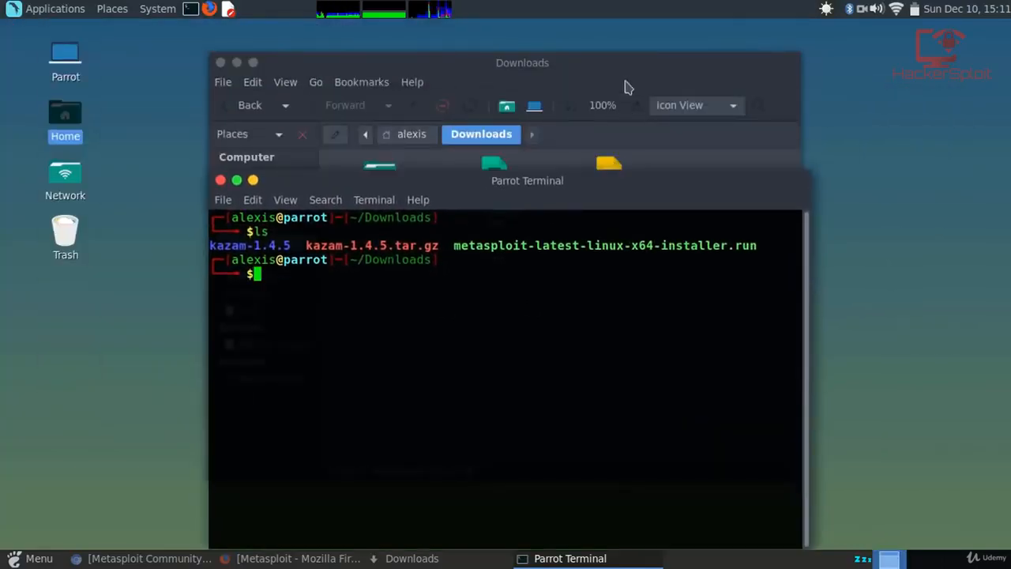
pyautogui.click(253, 63)
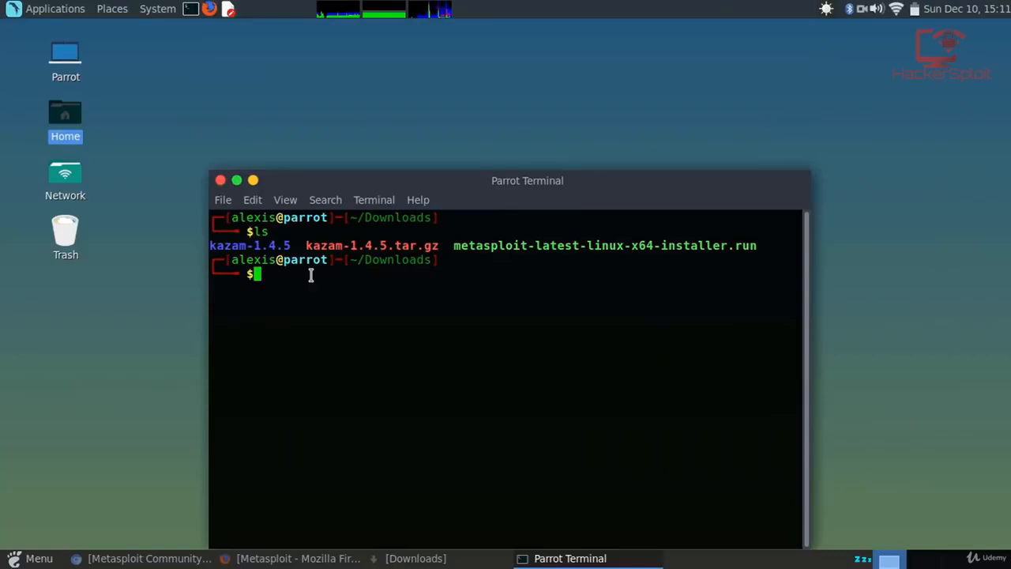
# Make metasploit-latest-linux-x64-installer.run executable with chmod +x.
pyautogui.write('chmod ')
pyautogui.write('=x')
pyautogui.press('BackSpace')
pyautogui.press('BackSpace')
pyautogui.press('BackSpace')
pyautogui.write('+x met')
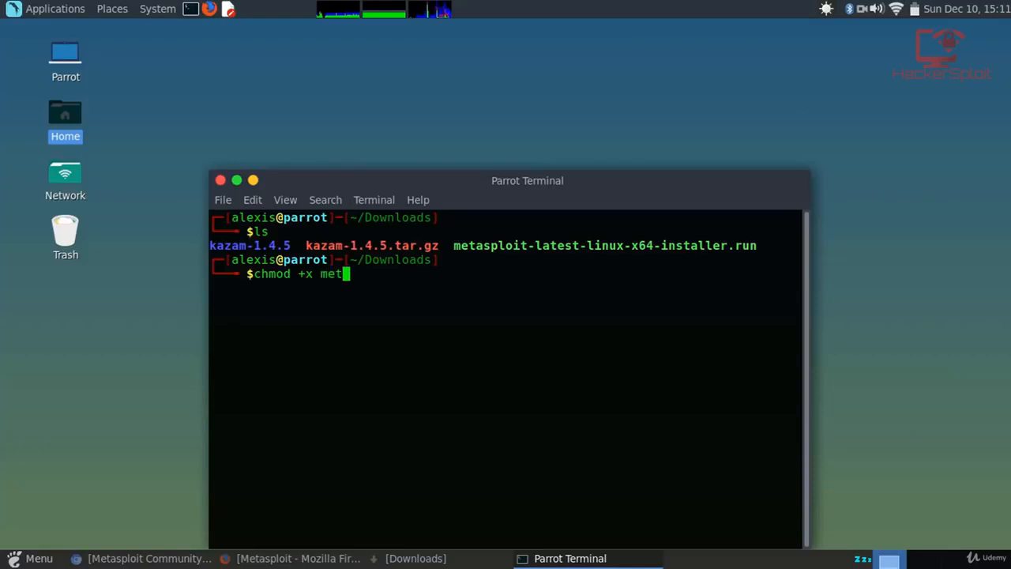
pyautogui.press('Tab')
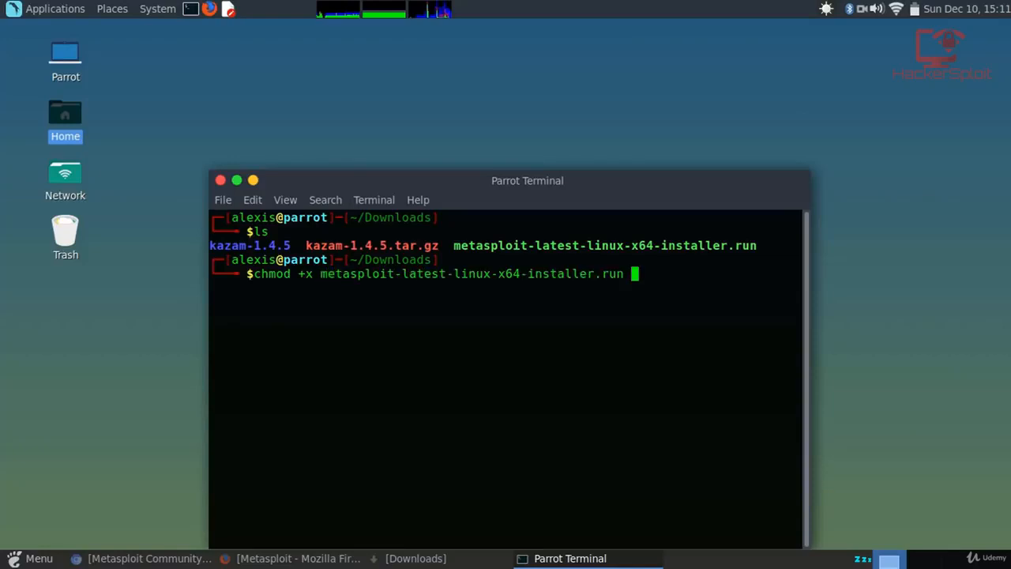
pyautogui.press('Return')
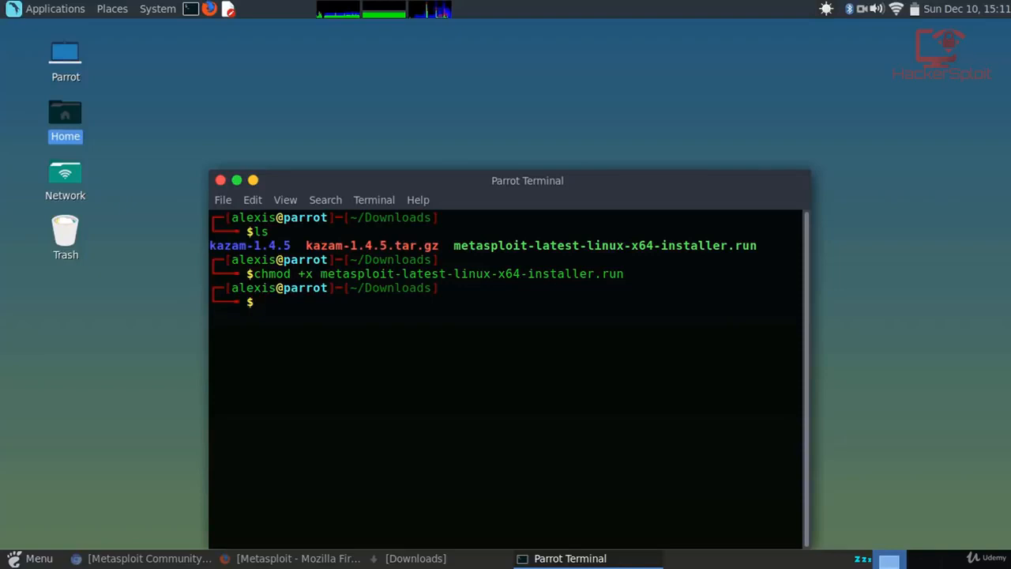
pyautogui.moveTo(406, 179); pyautogui.dragTo(402, 132)
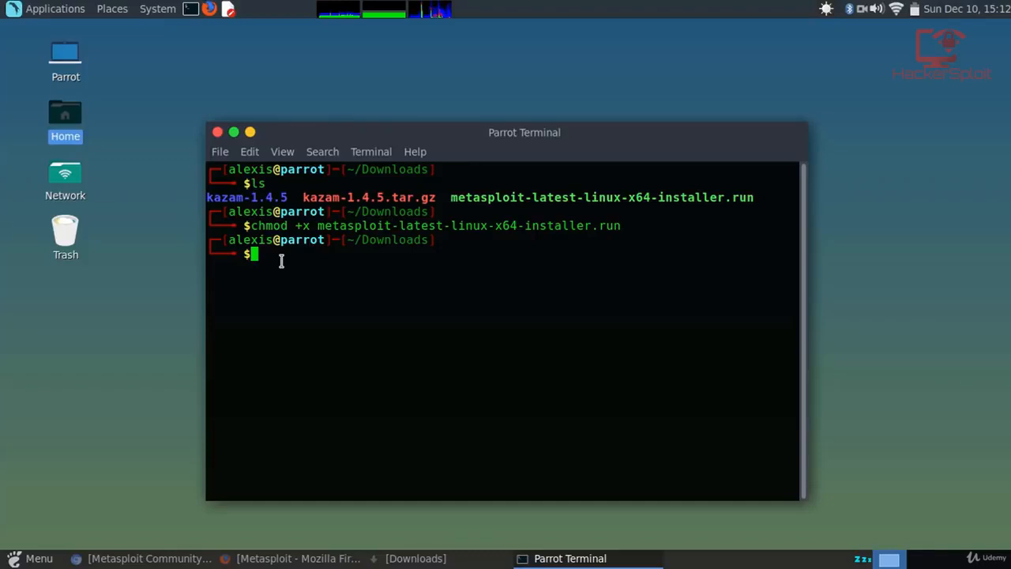
# Run 'service metasploit start', authenticate with the account password, and return to the Chromium download page.
pyautogui.write('service ')
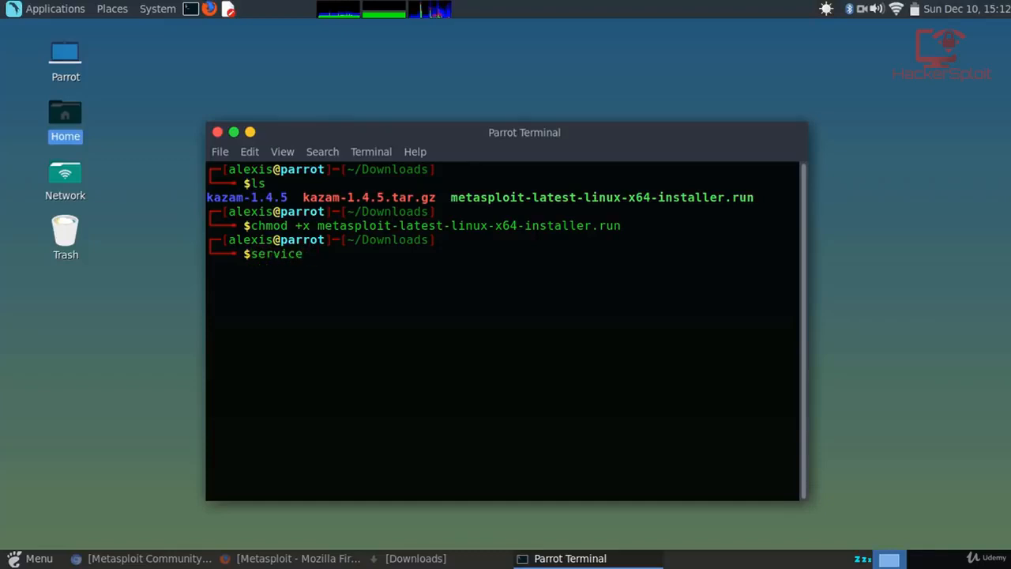
pyautogui.write('metasplo')
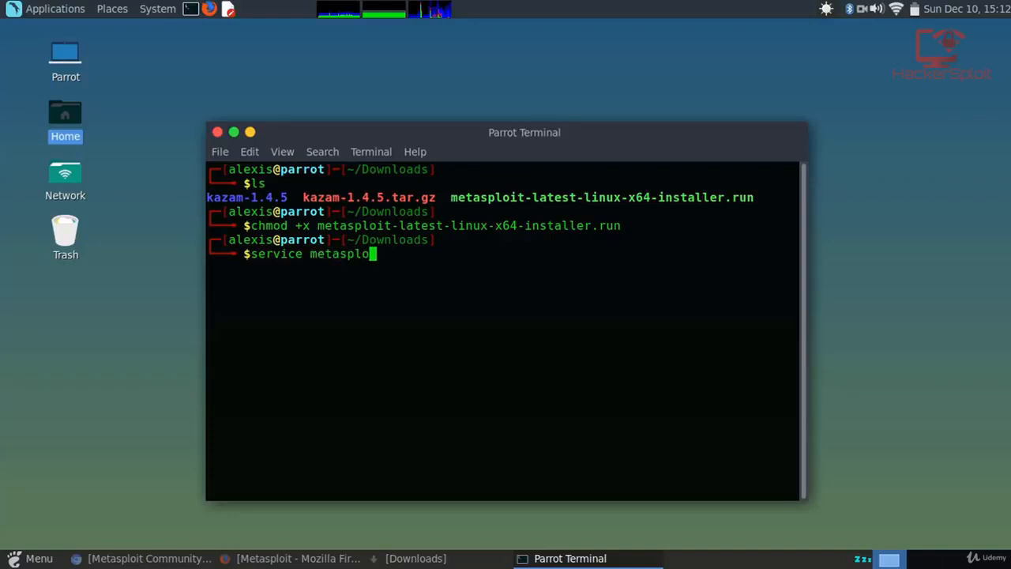
pyautogui.write('it start')
pyautogui.press('Return')
pyautogui.write('•')
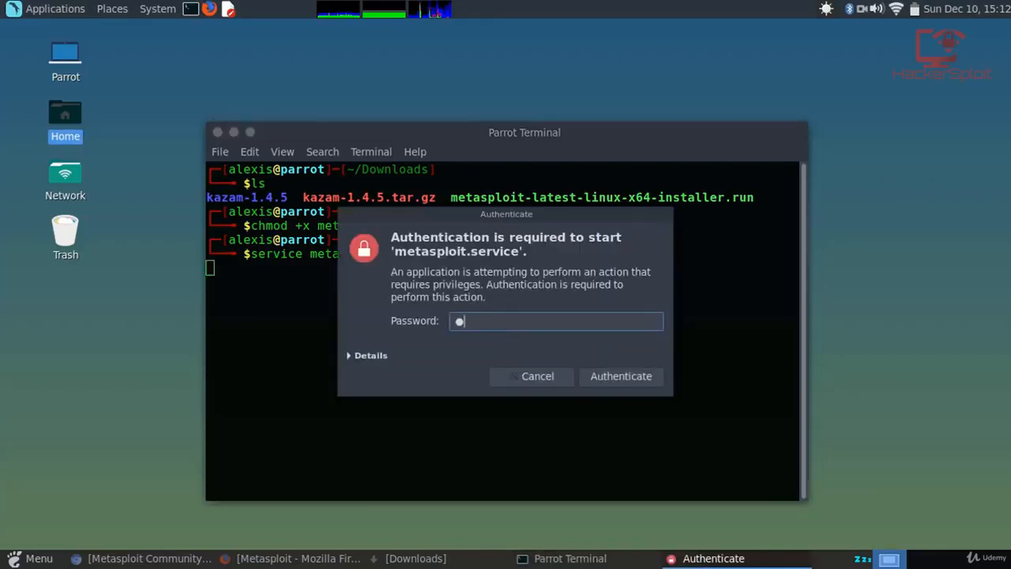
pyautogui.write('•••••••')
pyautogui.press('BackSpace')
pyautogui.press('BackSpace')
pyautogui.press('BackSpace')
pyautogui.press('BackSpace')
pyautogui.press('BackSpace')
pyautogui.press('BackSpace')
pyautogui.press('BackSpace')
pyautogui.press('BackSpace')
pyautogui.write('•••••••')
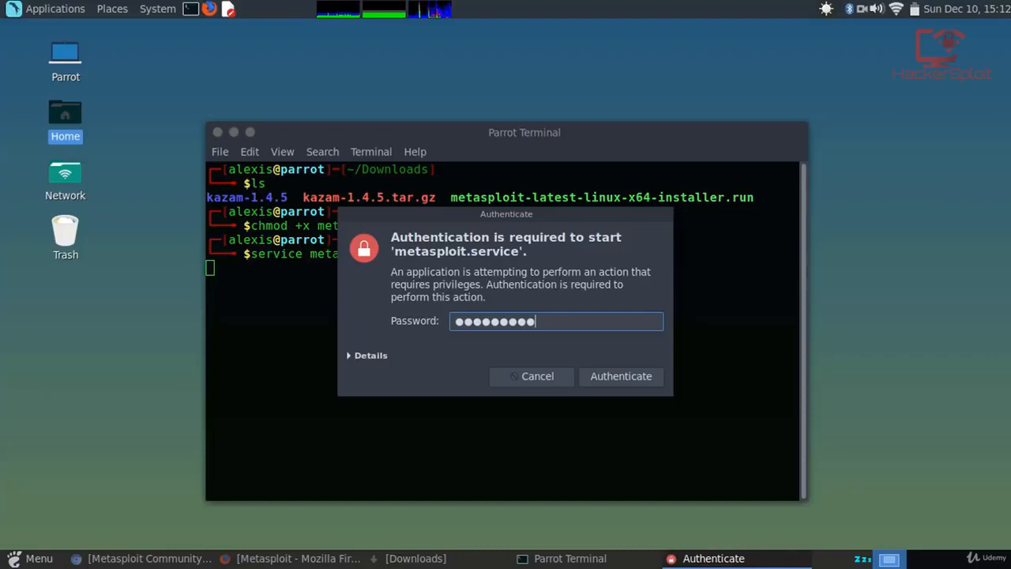
pyautogui.press('Return')
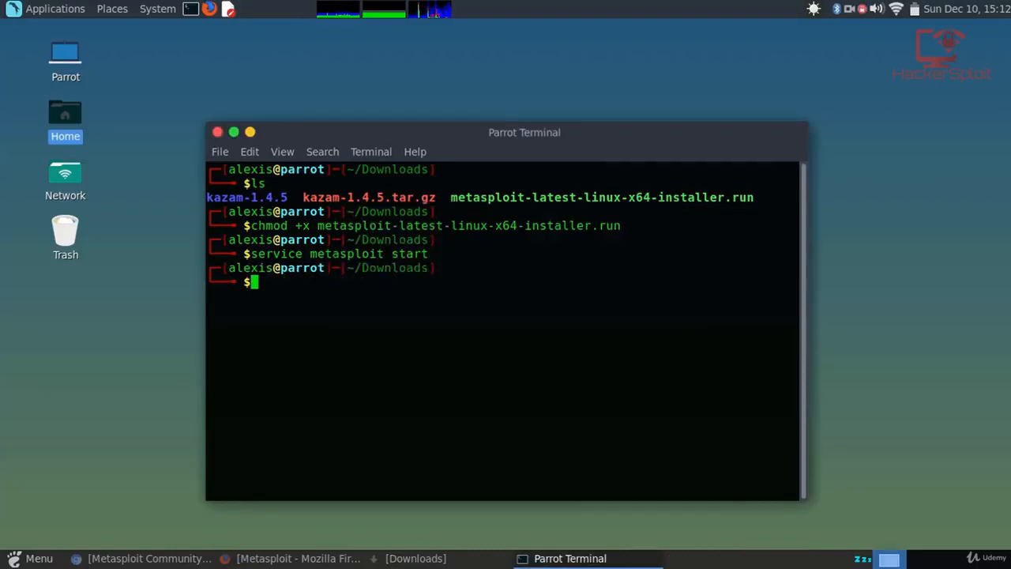
pyautogui.moveTo(411, 135); pyautogui.dragTo(422, 124)
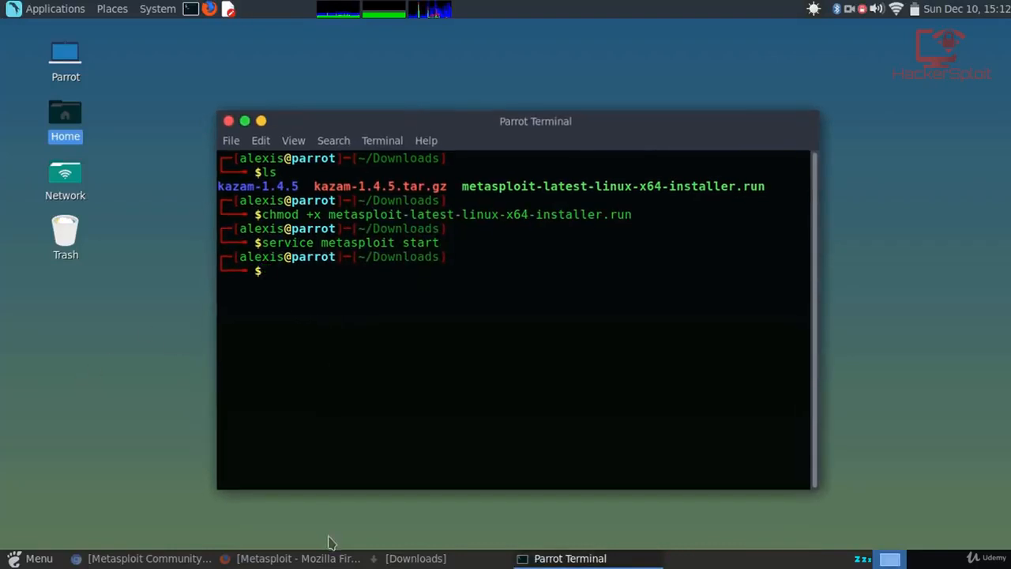
pyautogui.click(146, 559)
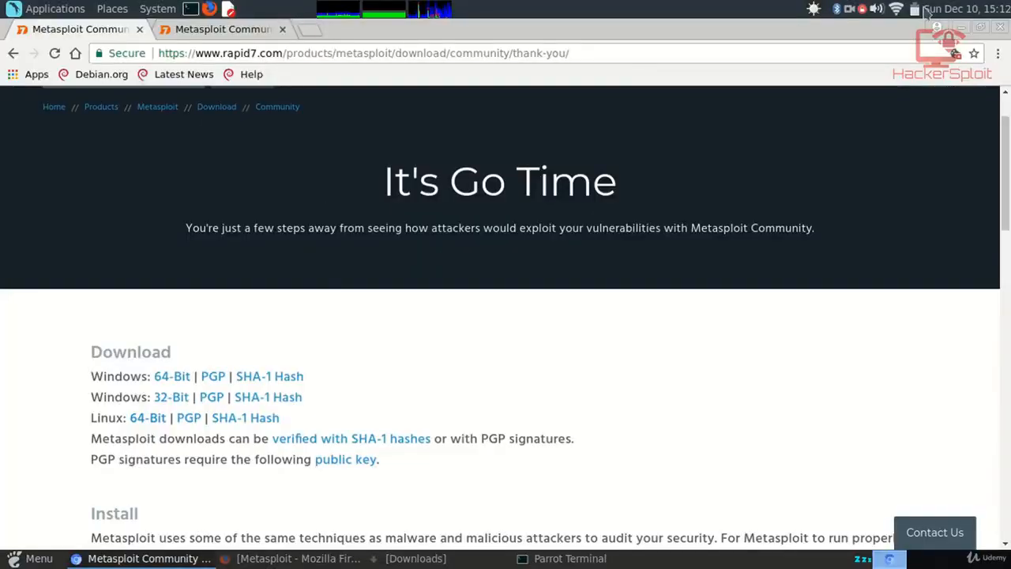
# In Firefox, replace the Metasploit login tab with a new tab addressed to localhost:3790.
pyautogui.click(961, 28)
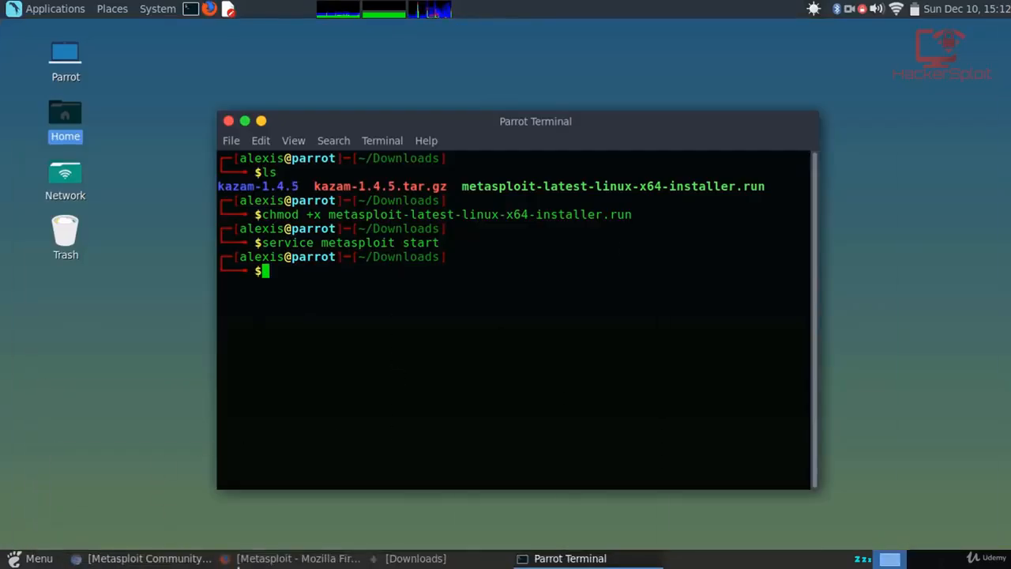
pyautogui.click(299, 559)
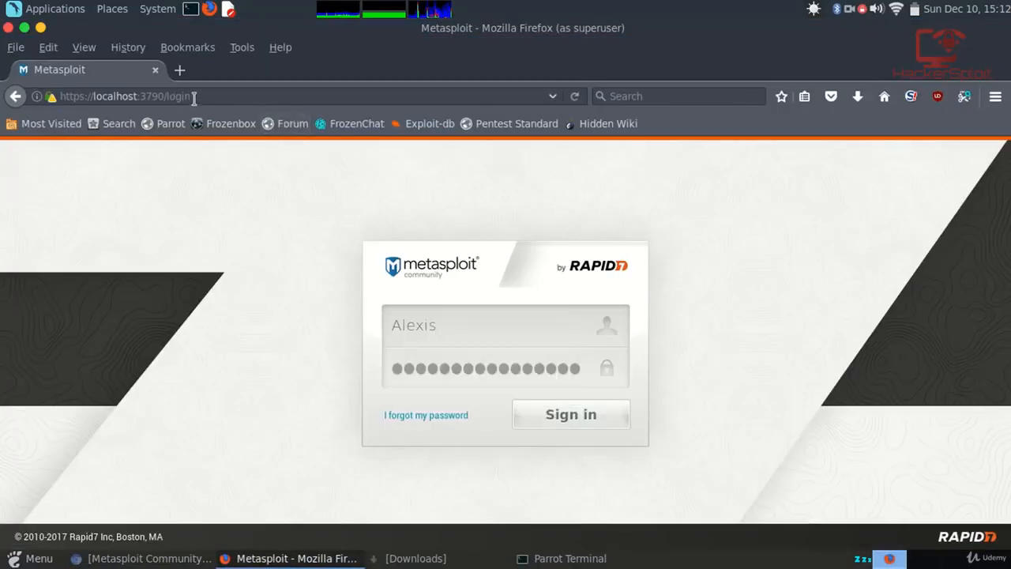
pyautogui.moveTo(194, 97); pyautogui.dragTo(134, 96)
pyautogui.click(180, 69)
pyautogui.click(155, 69)
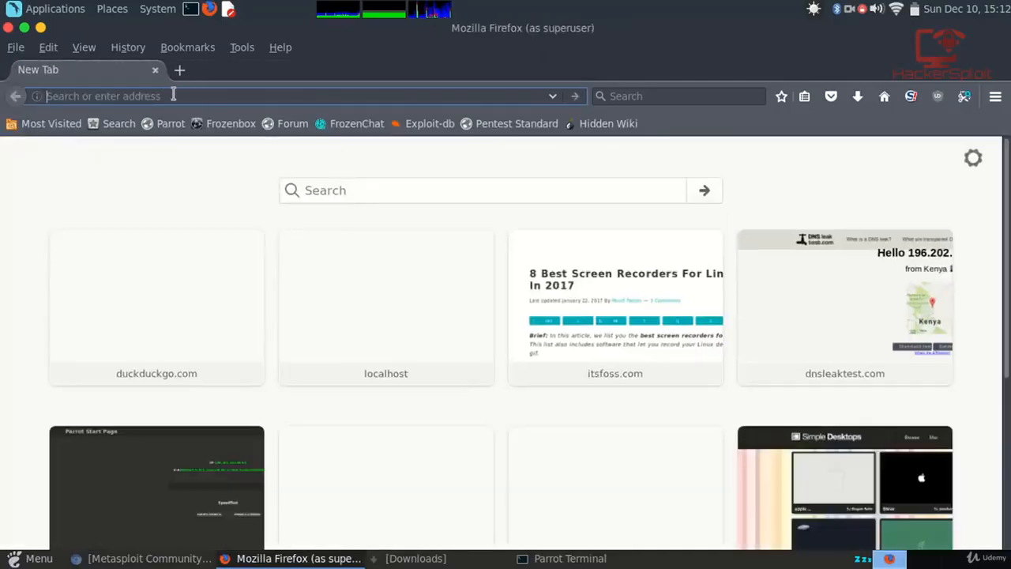
pyautogui.write('local')
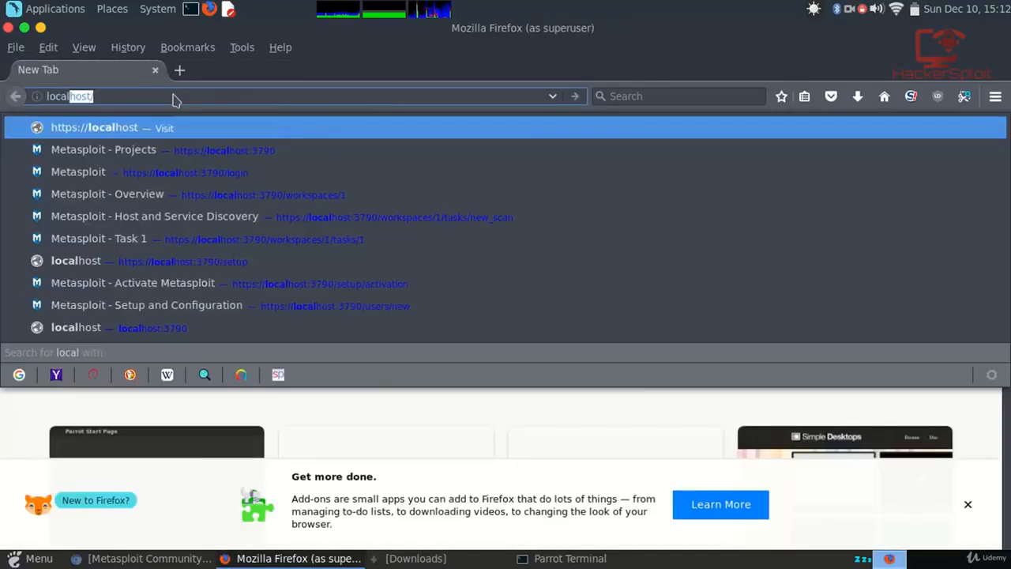
pyautogui.press('BackSpace')
pyautogui.write('host')
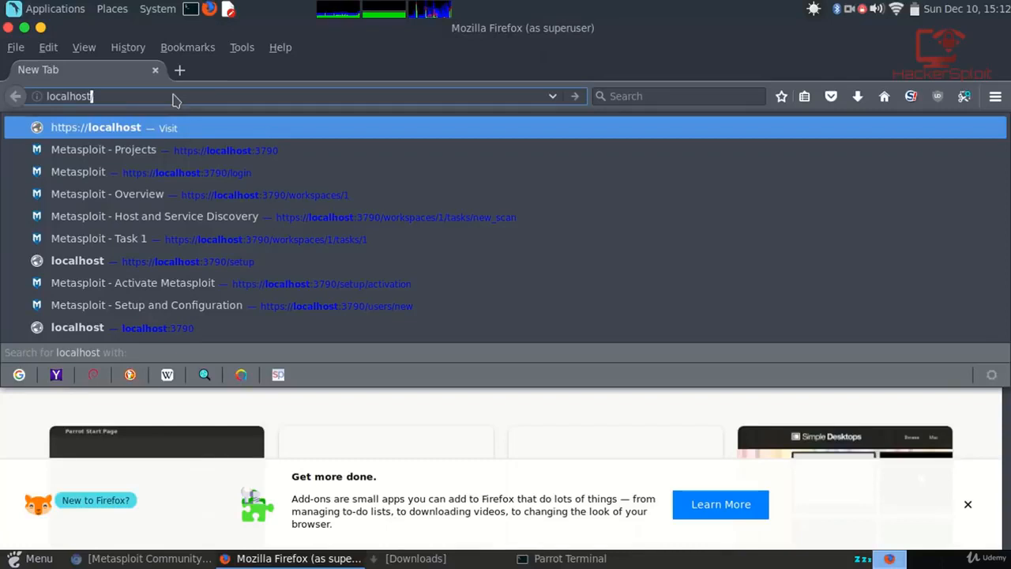
pyautogui.write(':3790')
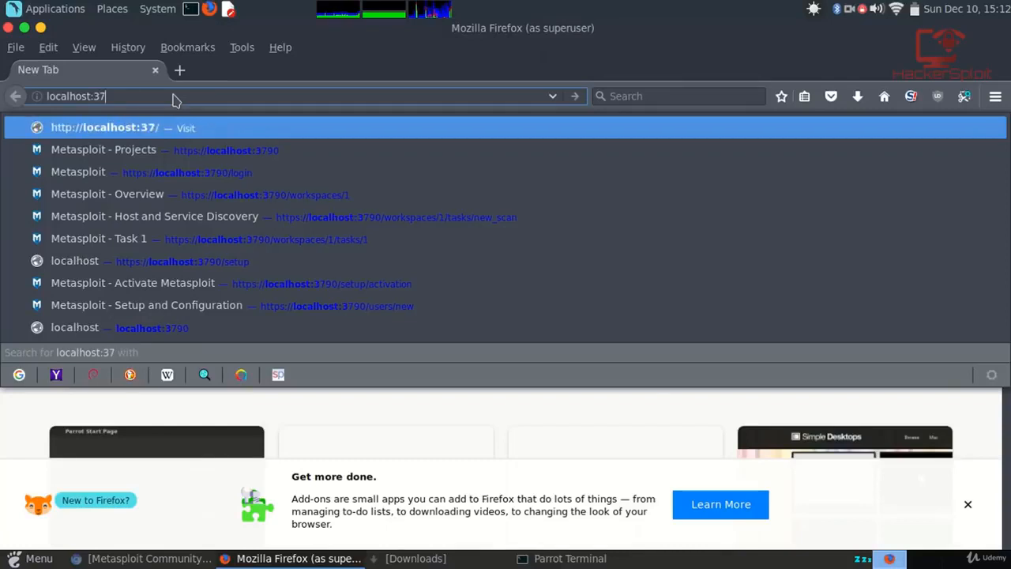
# Load localhost:3790 and sign in to the Metasploit Community web interface.
pyautogui.press('Return')
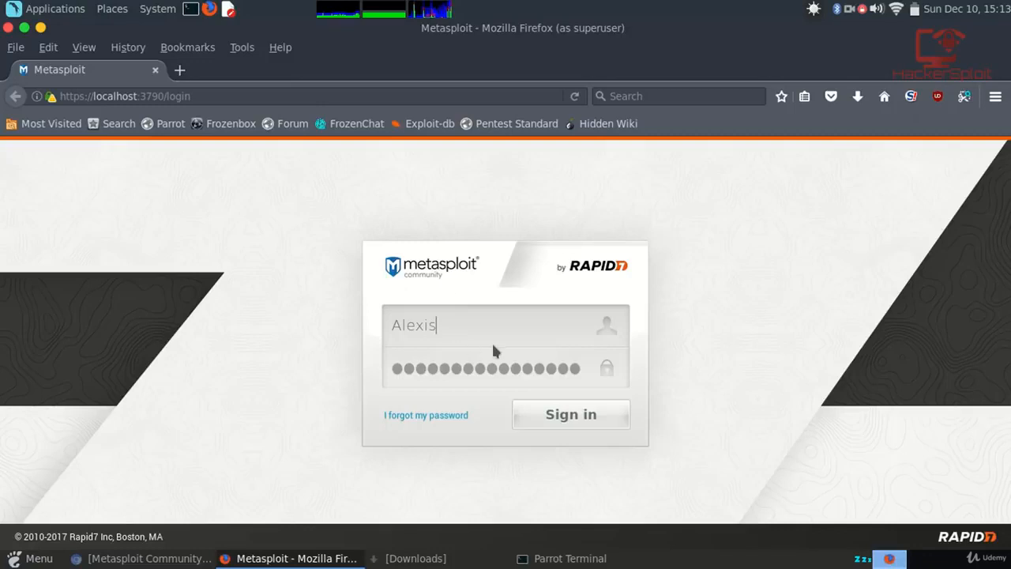
pyautogui.click(576, 427)
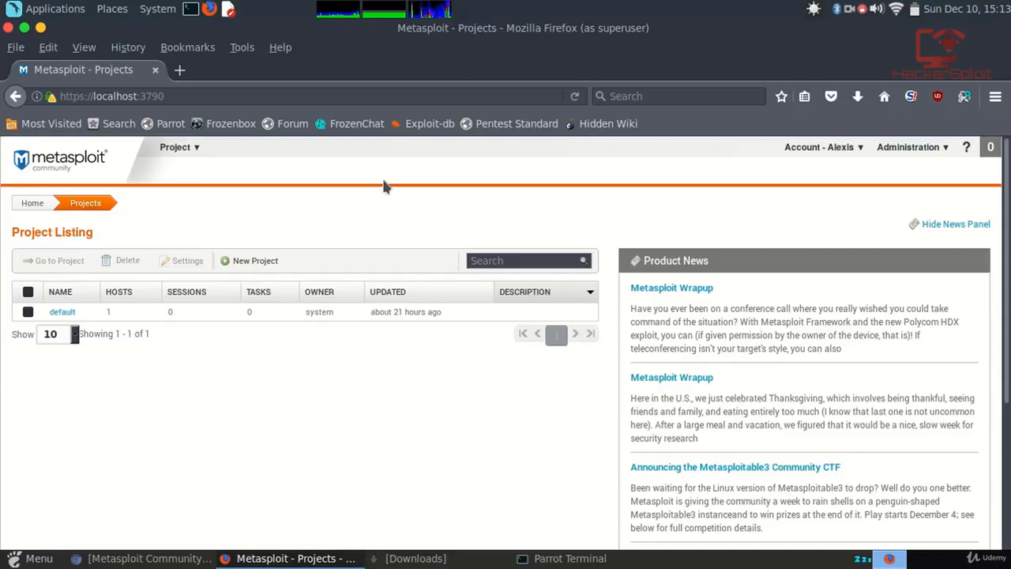
# Look over the Project and Account menus, zooming the page to 60% and back to 100%.
pyautogui.click(176, 147)
pyautogui.moveTo(861, 146)
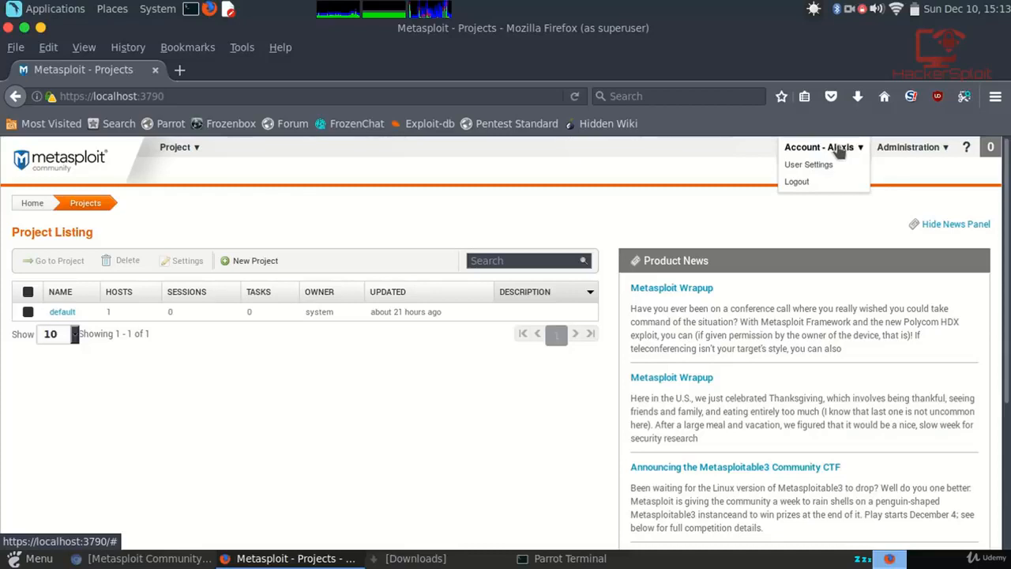
pyautogui.moveTo(915, 148)
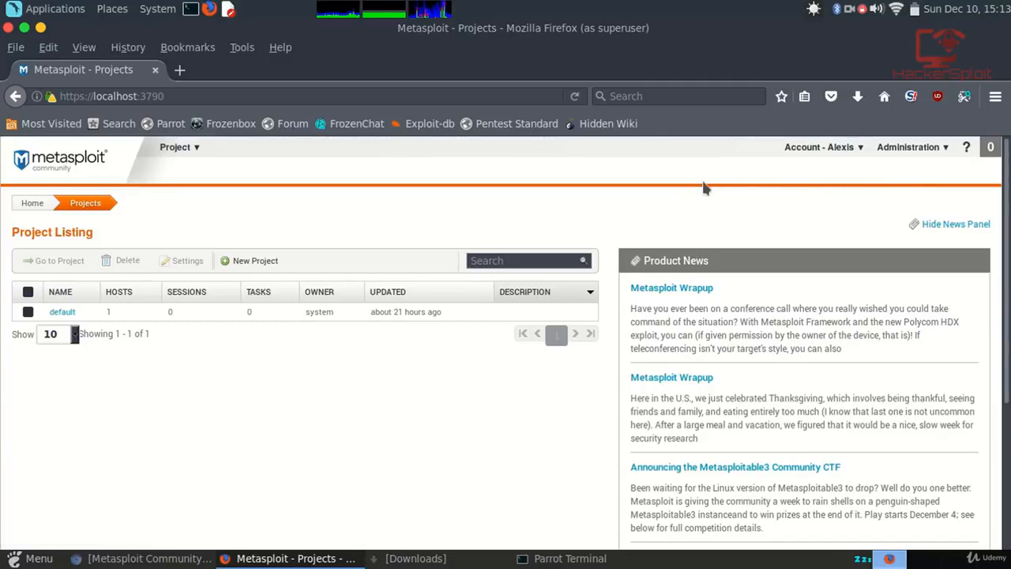
pyautogui.scroll(-1, 801, 336)
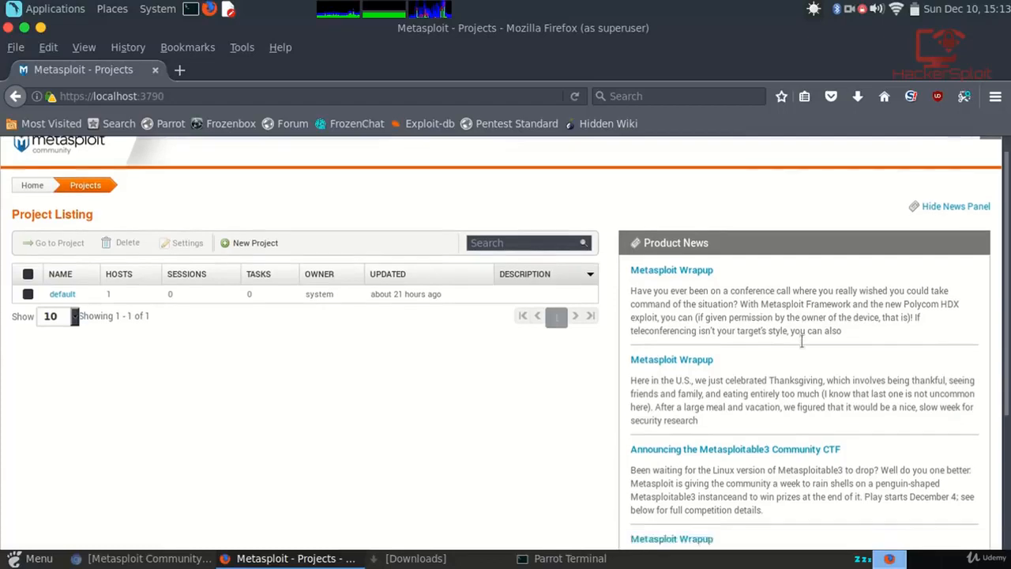
pyautogui.scroll(-3, 801, 340)
pyautogui.scroll(4, 801, 340)
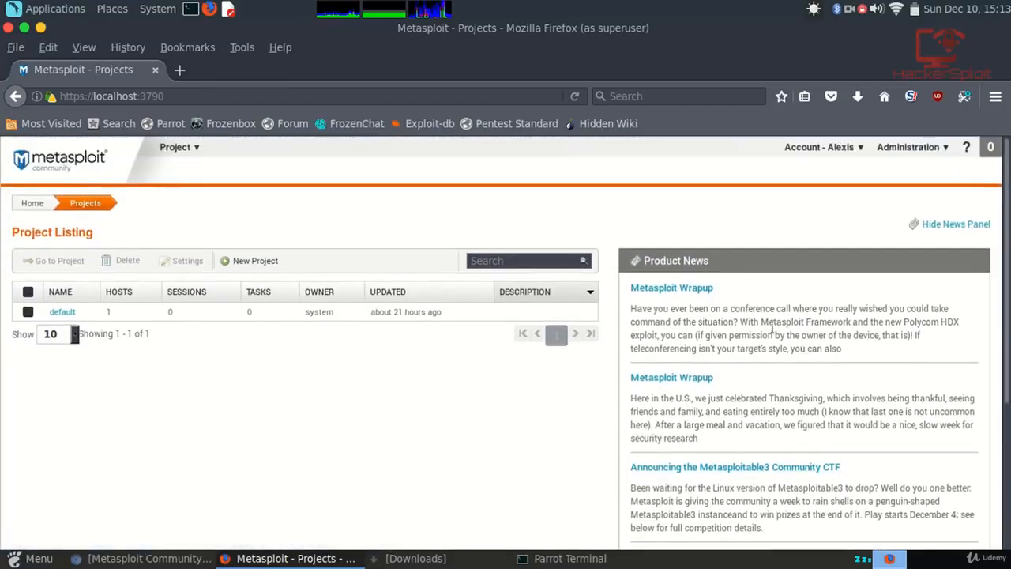
pyautogui.hotkey('ctrl', '-')
pyautogui.hotkey('ctrl', '-')
pyautogui.hotkey('ctrl', '-')
pyautogui.hotkey('ctrl', '-')
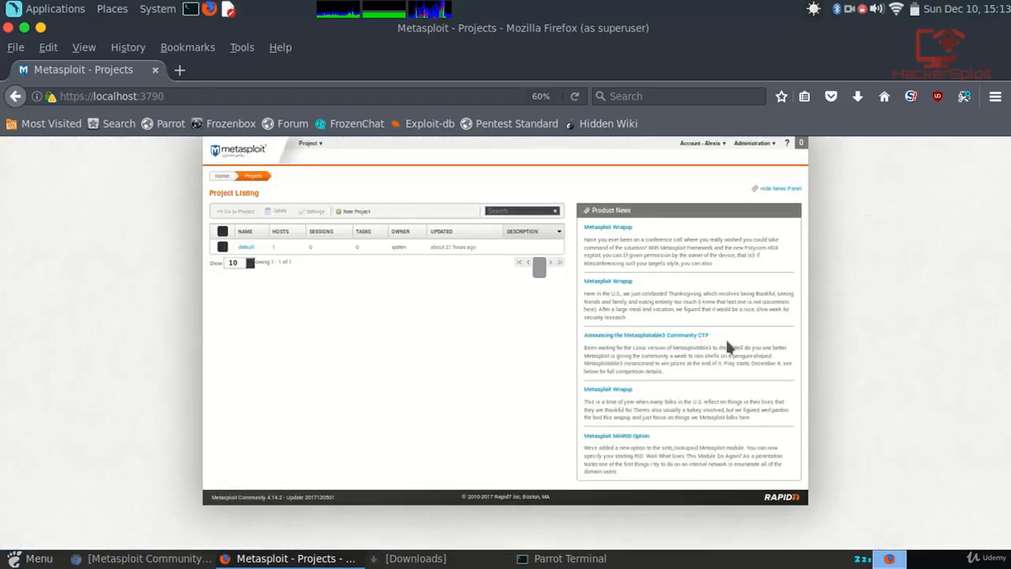
pyautogui.hotkey('ctrl', '0')
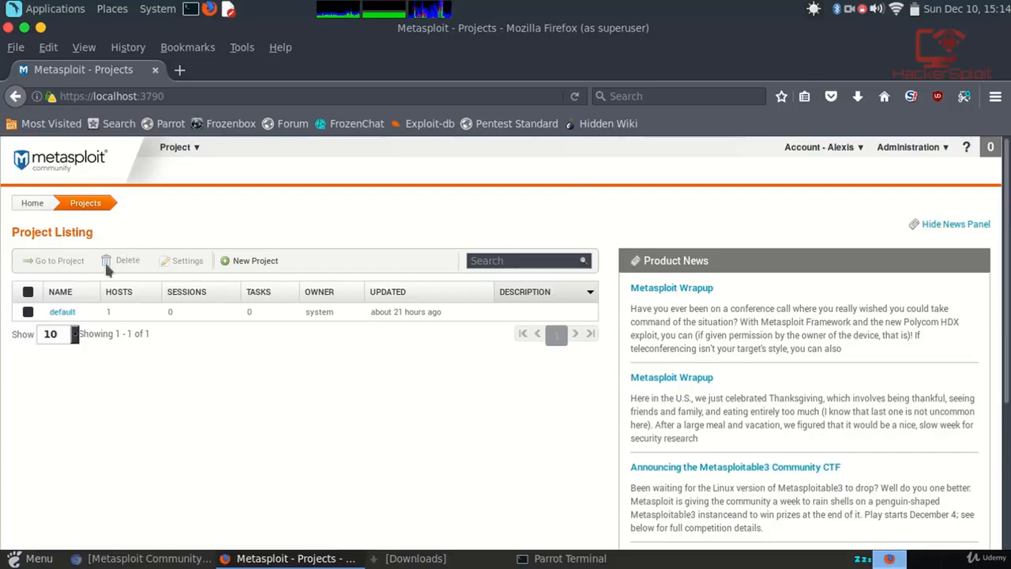
# Select the default project, delete it with confirmation, and clear the leftover table selection.
pyautogui.click(28, 311)
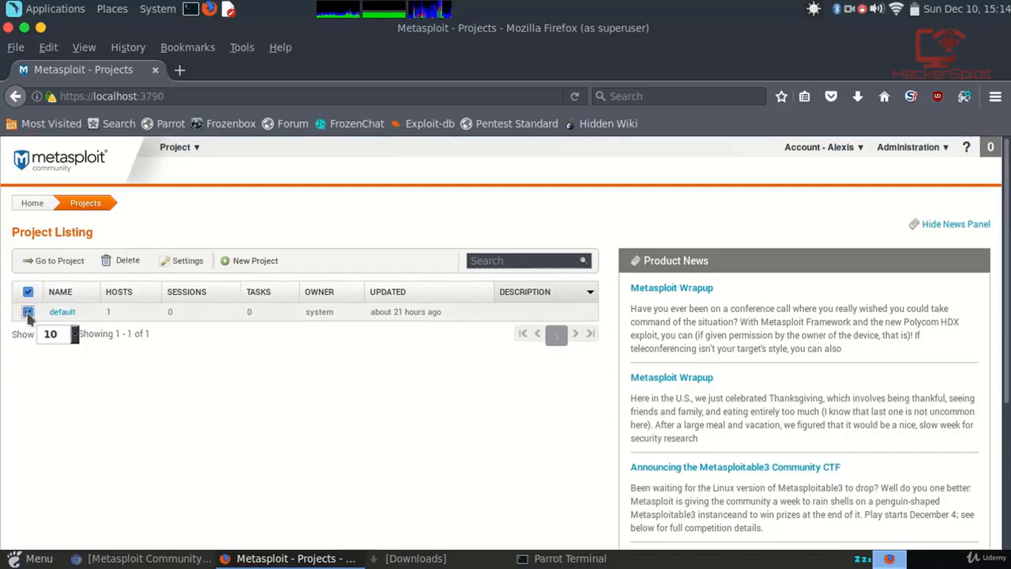
pyautogui.click(131, 262)
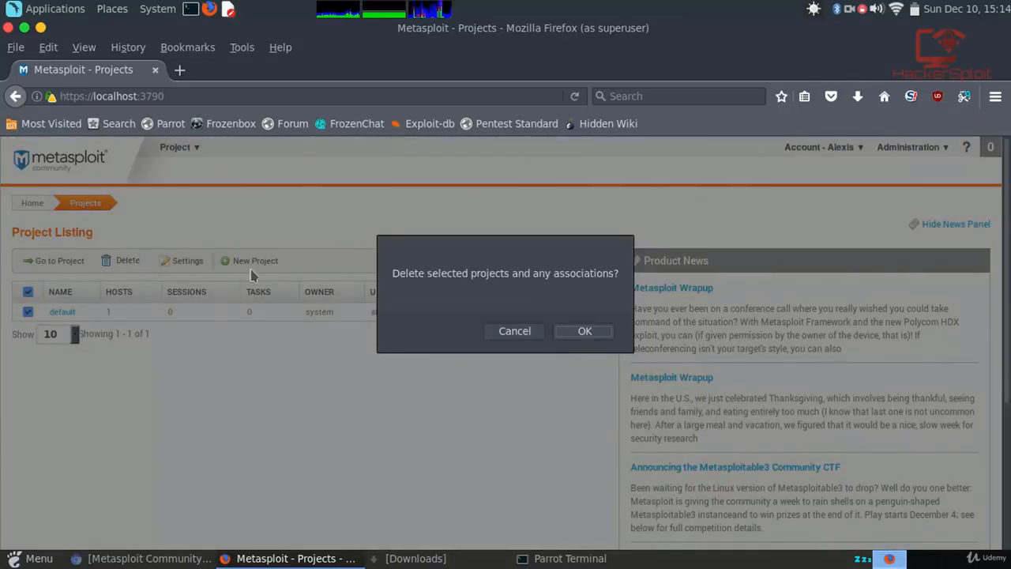
pyautogui.click(537, 336)
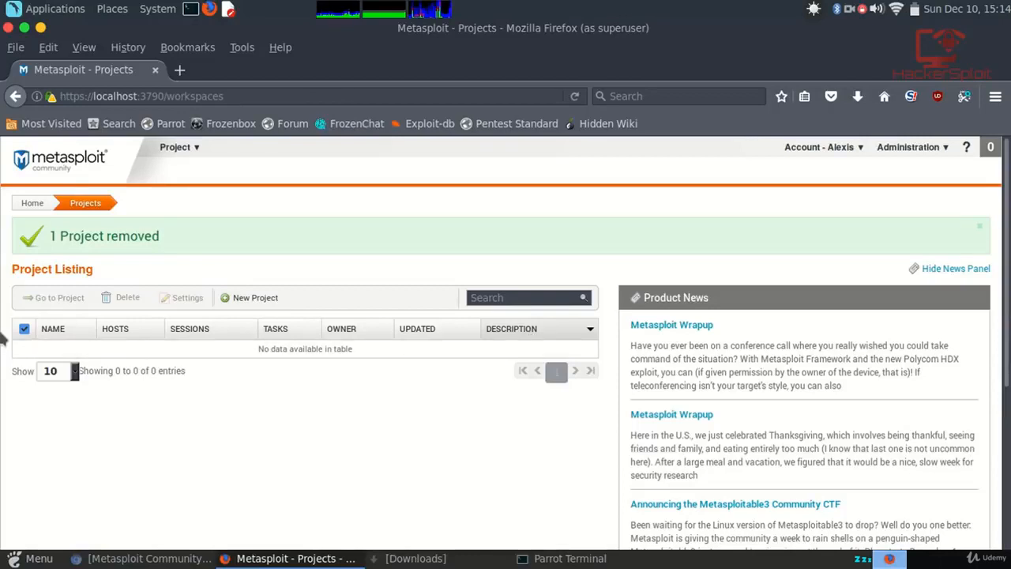
pyautogui.click(24, 330)
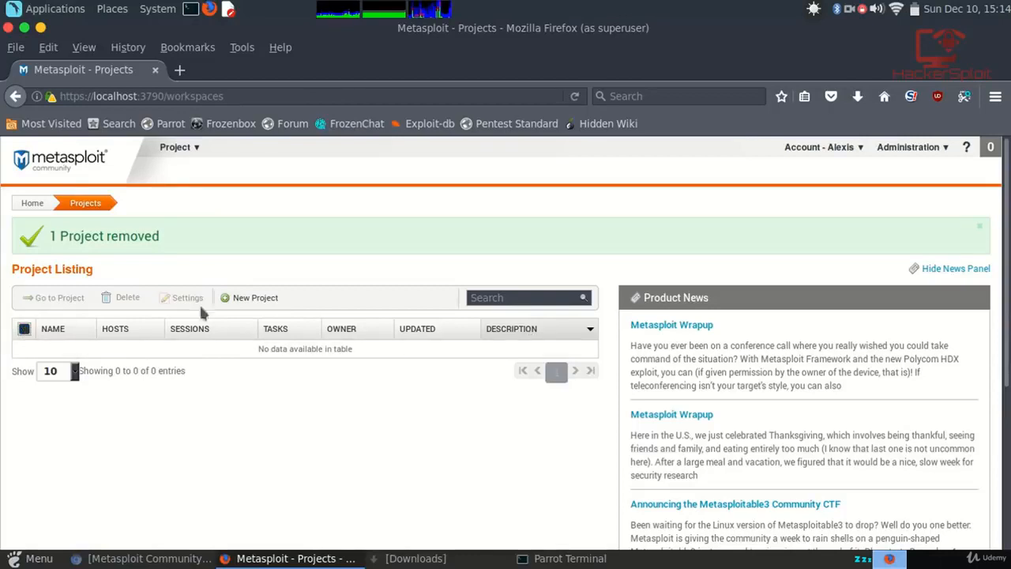
# Create project 'Test' described as 'Test Home Network', keeping network range 192.168.1.1-254.
pyautogui.click(249, 297)
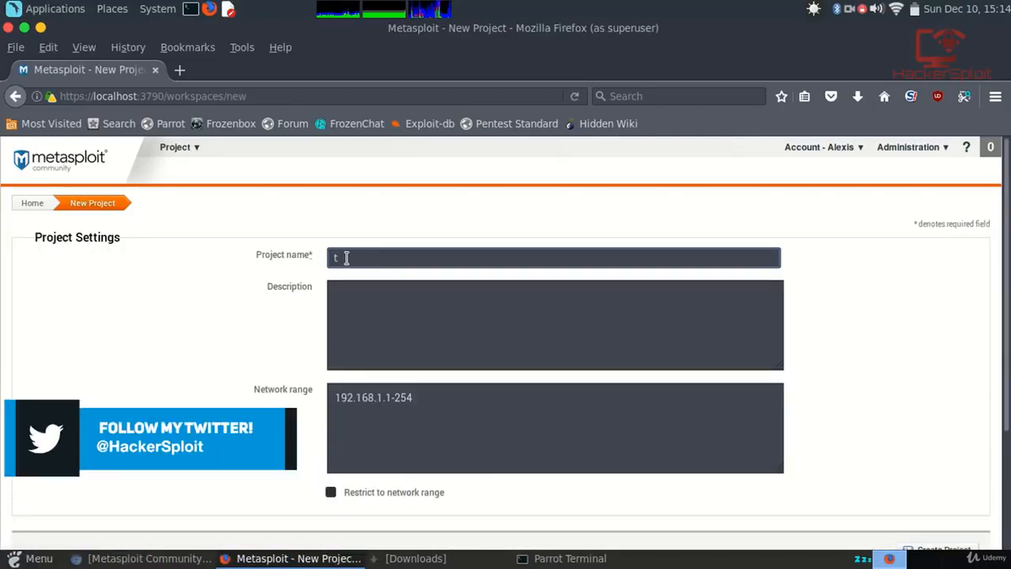
pyautogui.write('te')
pyautogui.press('BackSpace')
pyautogui.press('BackSpace')
pyautogui.write('Test')
pyautogui.click(444, 348)
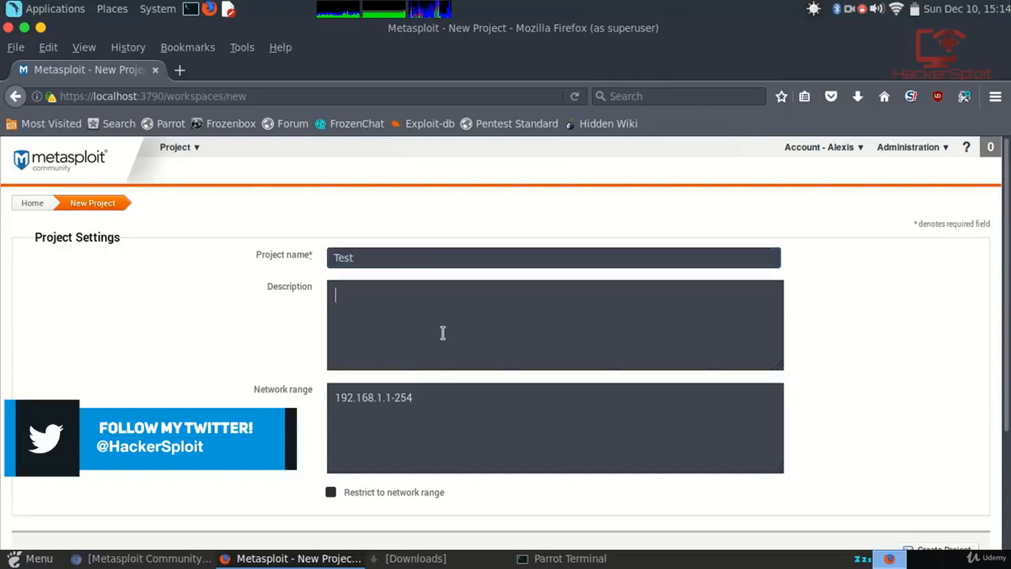
pyautogui.write('Te')
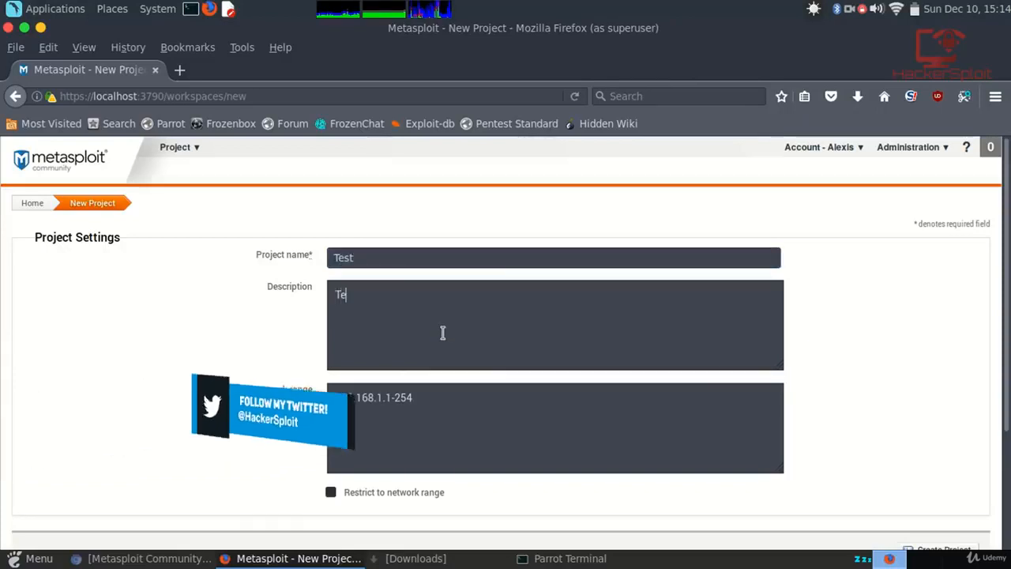
pyautogui.write('st Home')
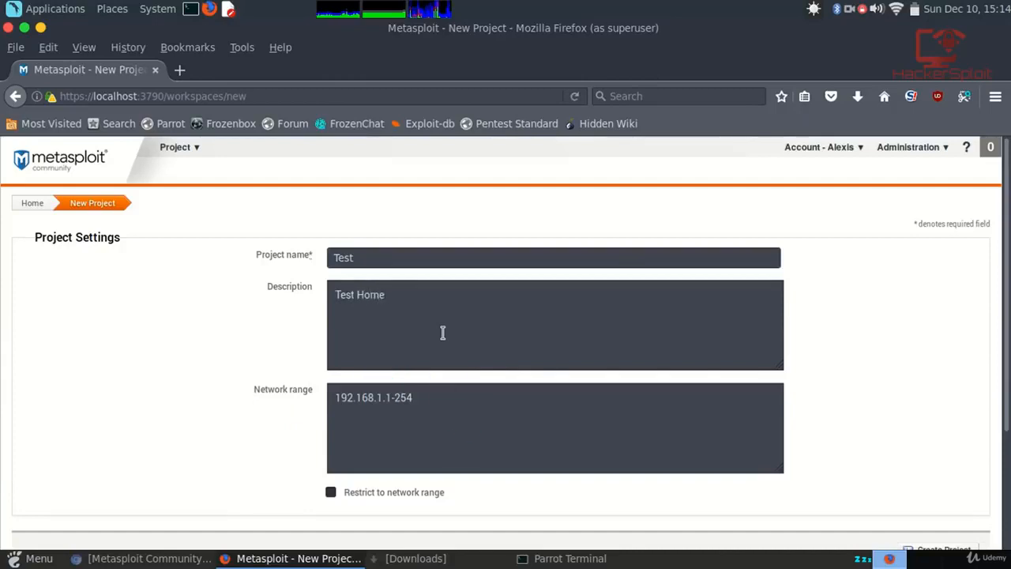
pyautogui.write(' Network')
pyautogui.scroll(-2, 436, 327)
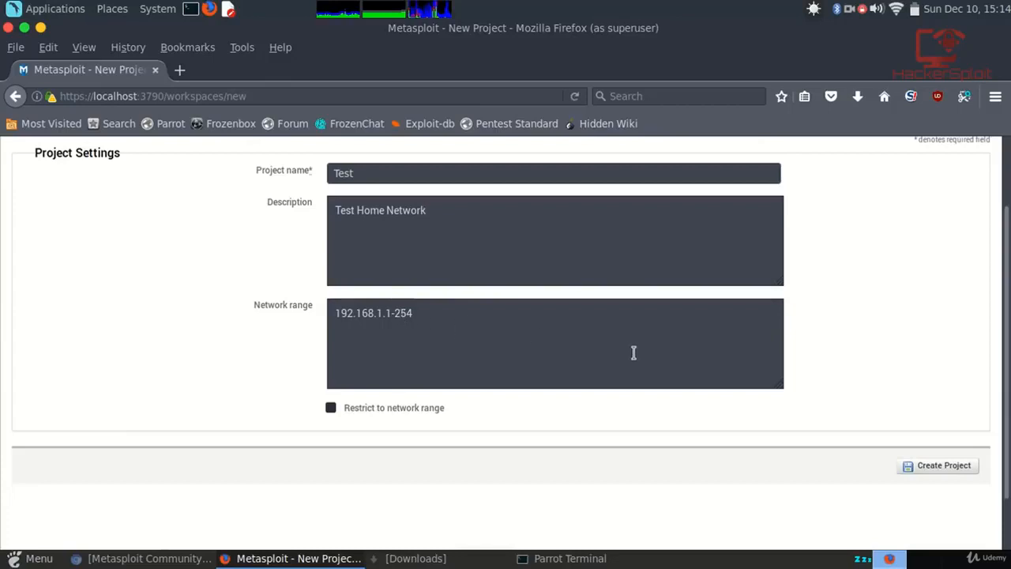
pyautogui.click(935, 470)
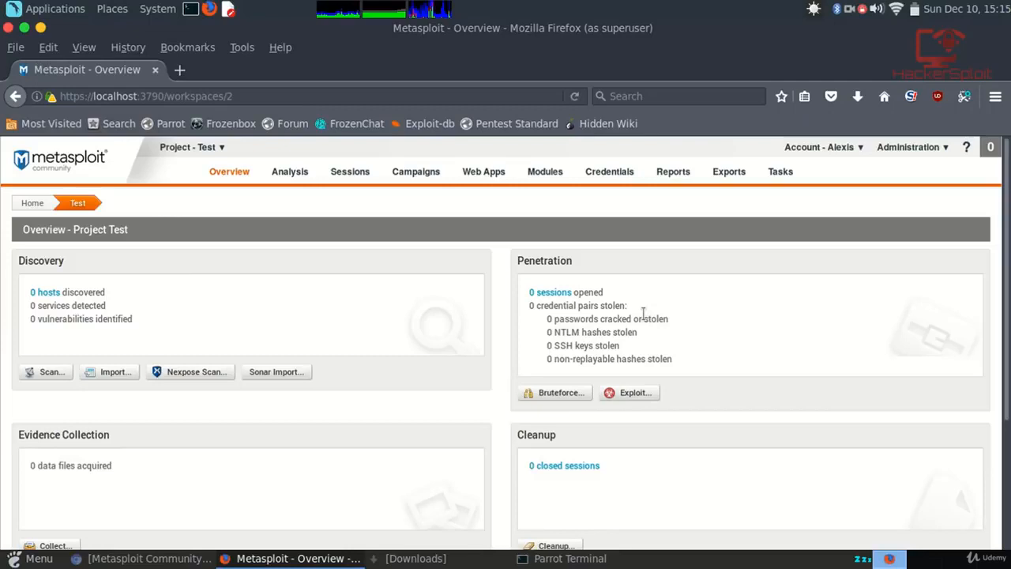
# From the Test project Overview, start a New Discovery Scan with targets 192.168.1.1-254 prefilled.
pyautogui.scroll(-3, 506, 287)
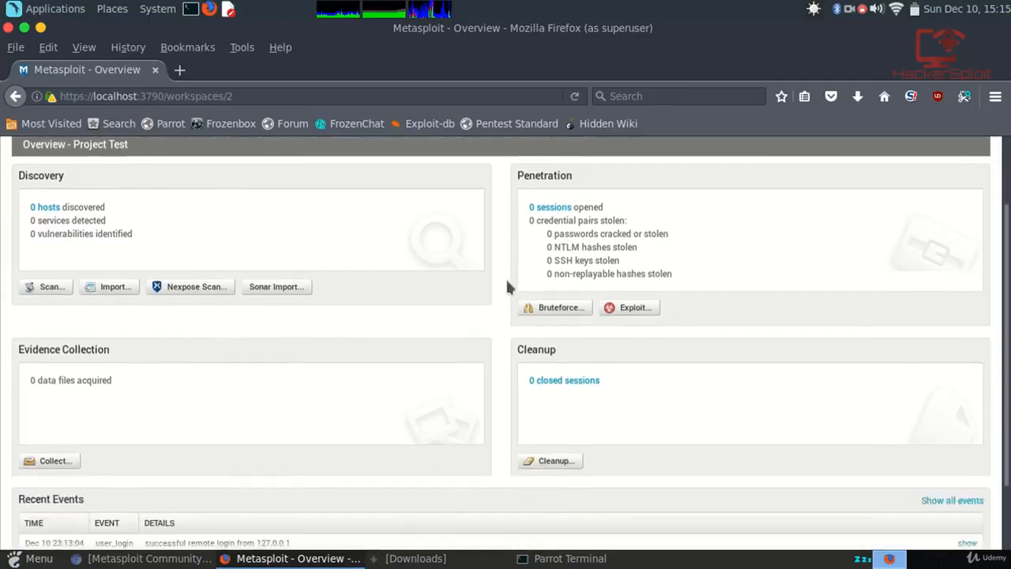
pyautogui.scroll(3, 508, 287)
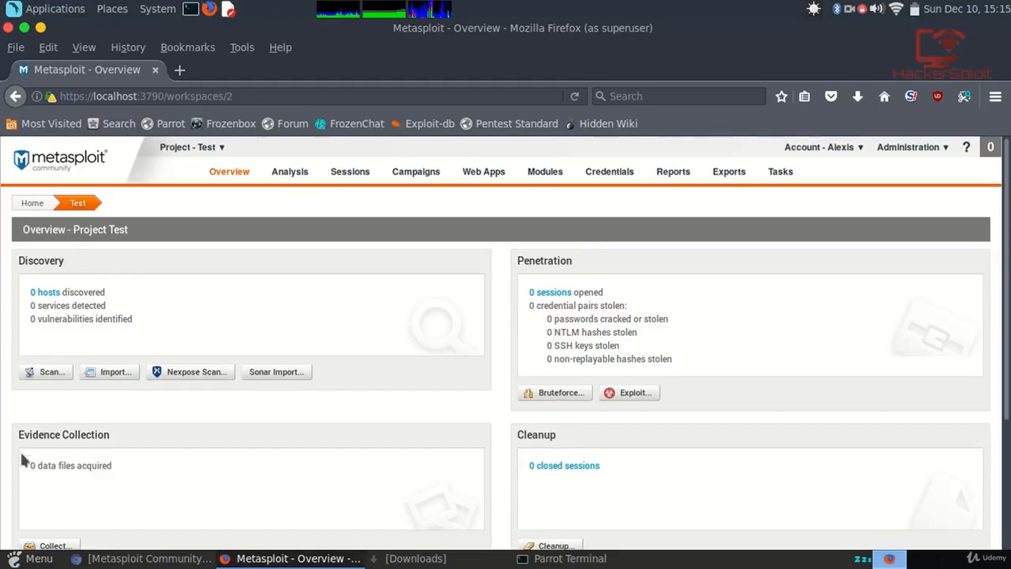
pyautogui.click(46, 373)
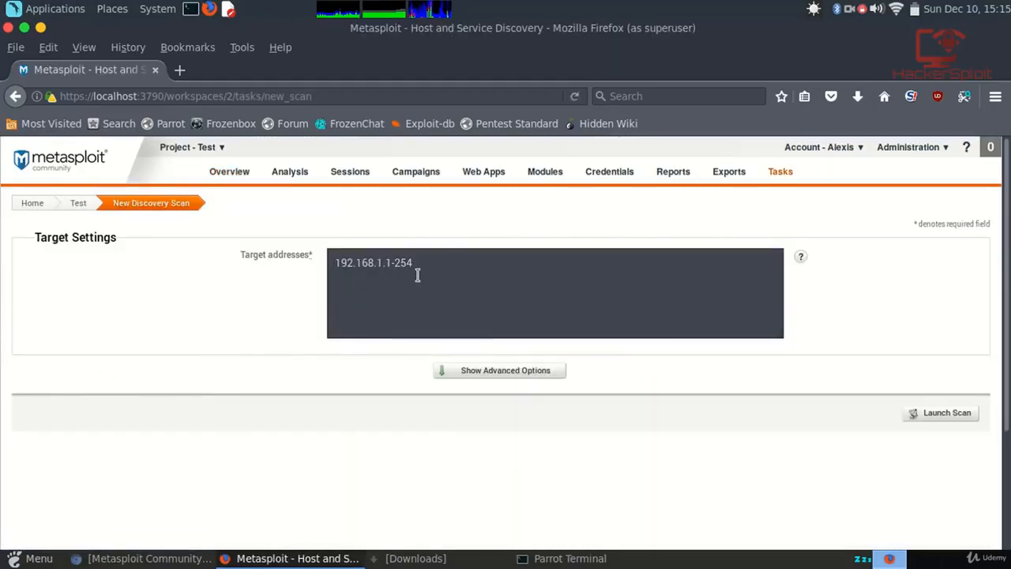
# Launch the discovery scan of 192.168.1.1-254 and follow Task 2's progress log.
pyautogui.click(417, 267)
pyautogui.click(942, 418)
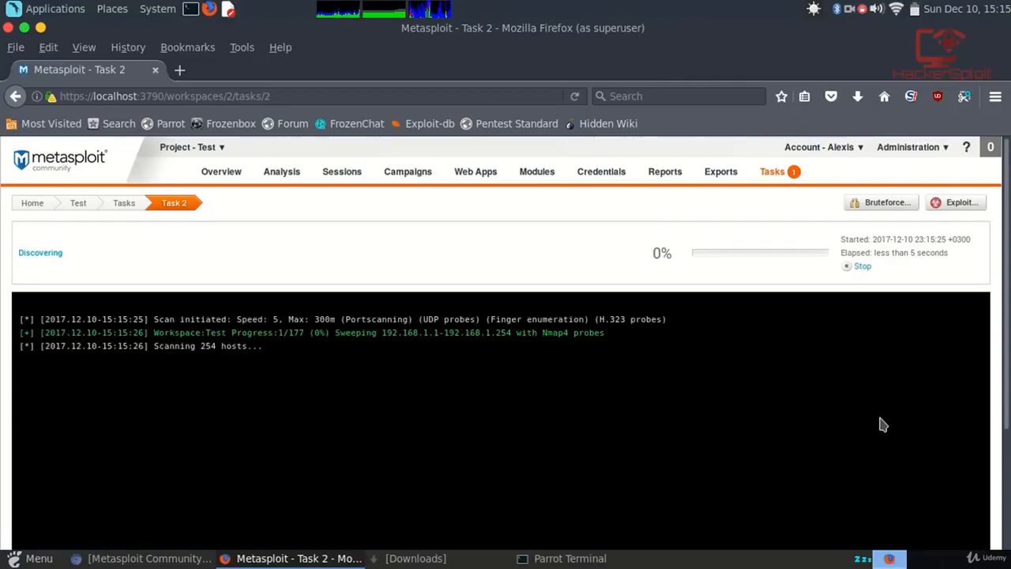
pyautogui.scroll(-2, 883, 425)
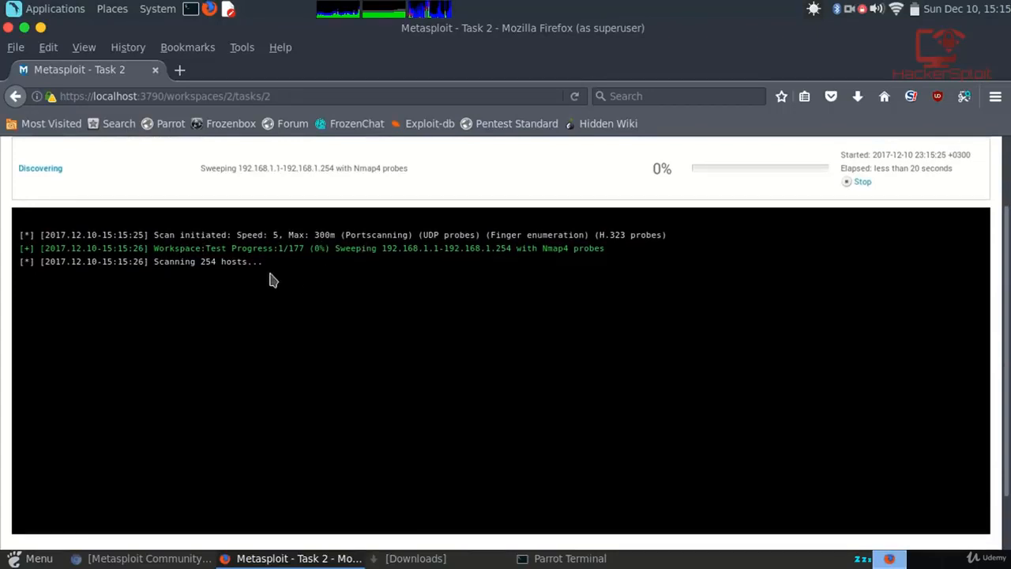
pyautogui.scroll(-2, 355, 264)
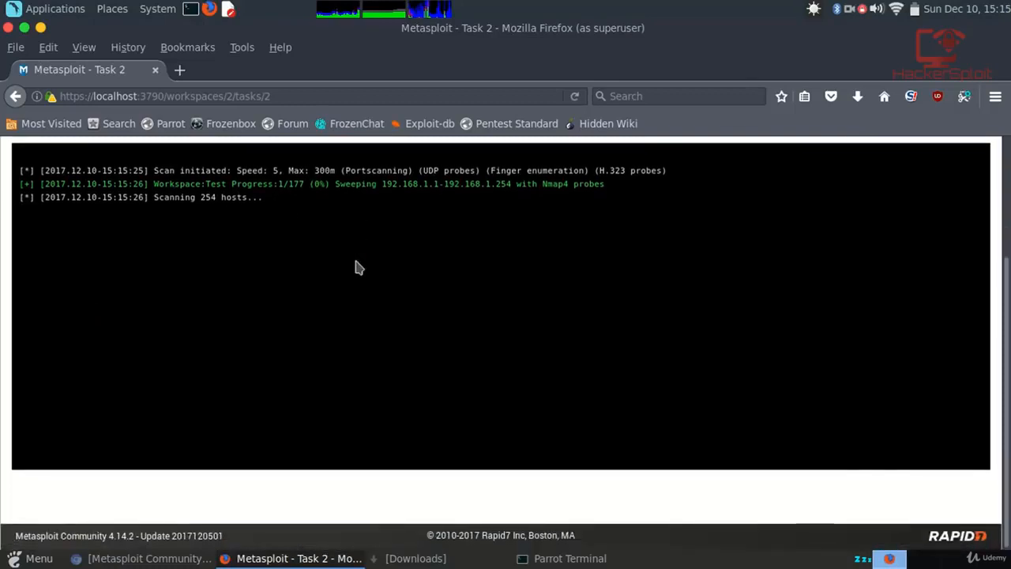
pyautogui.scroll(4, 356, 264)
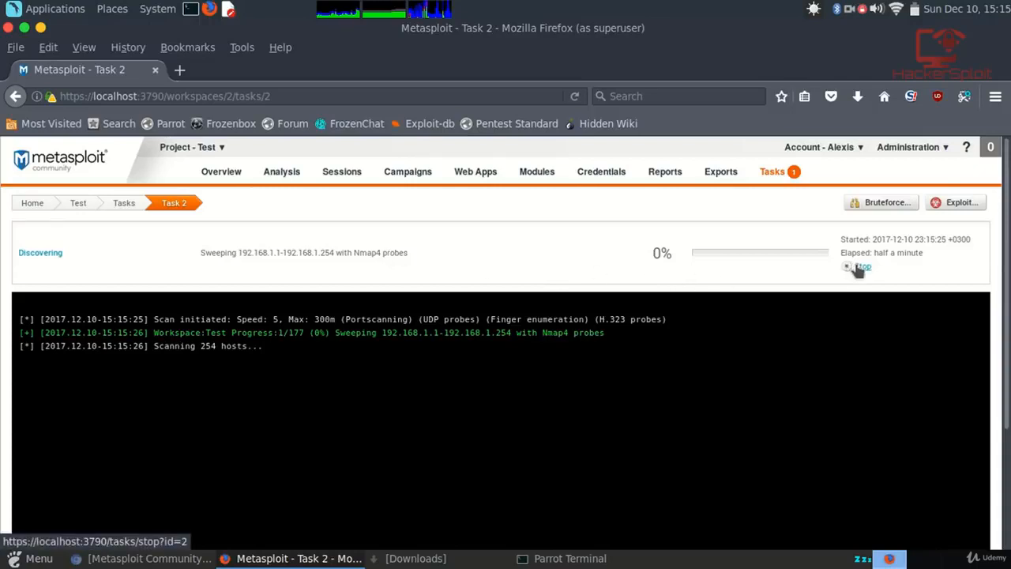
# Stop the running Task 2 discovery scan, confirming on the second attempt.
pyautogui.click(860, 268)
pyautogui.click(554, 332)
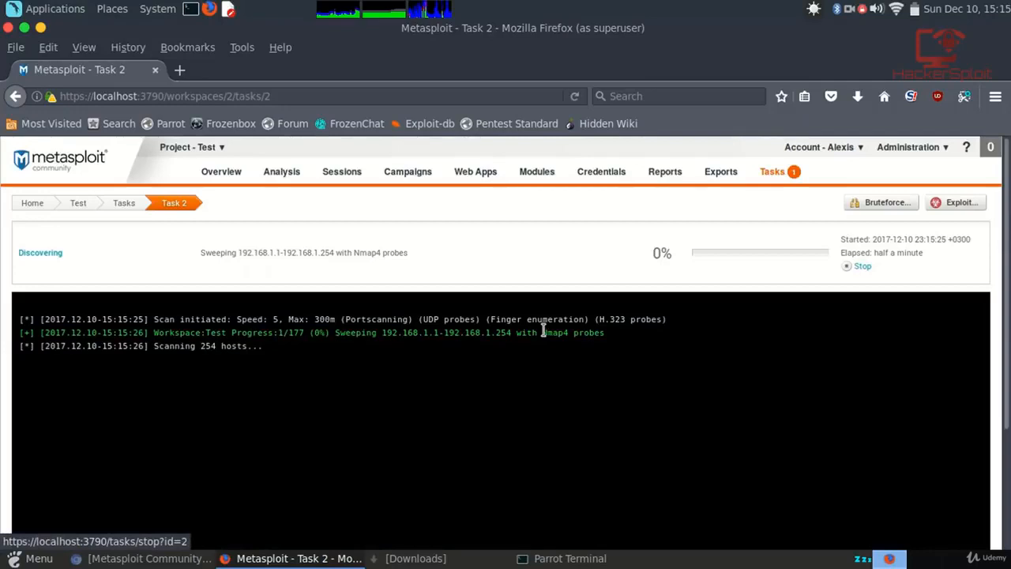
pyautogui.click(860, 267)
pyautogui.click(583, 331)
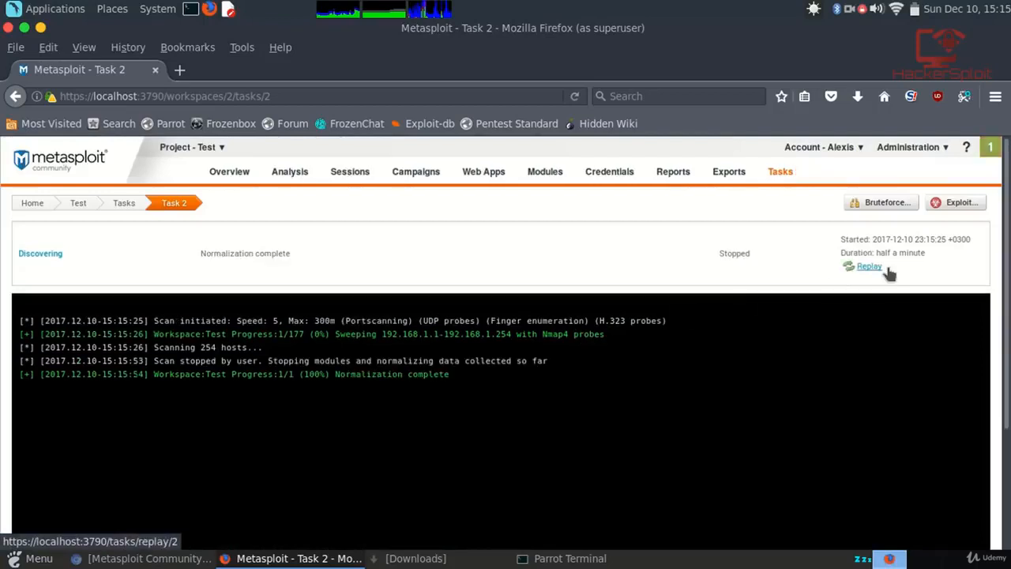
# Go through the task list back to the Test project Overview showing 0 hosts.
pyautogui.click(125, 204)
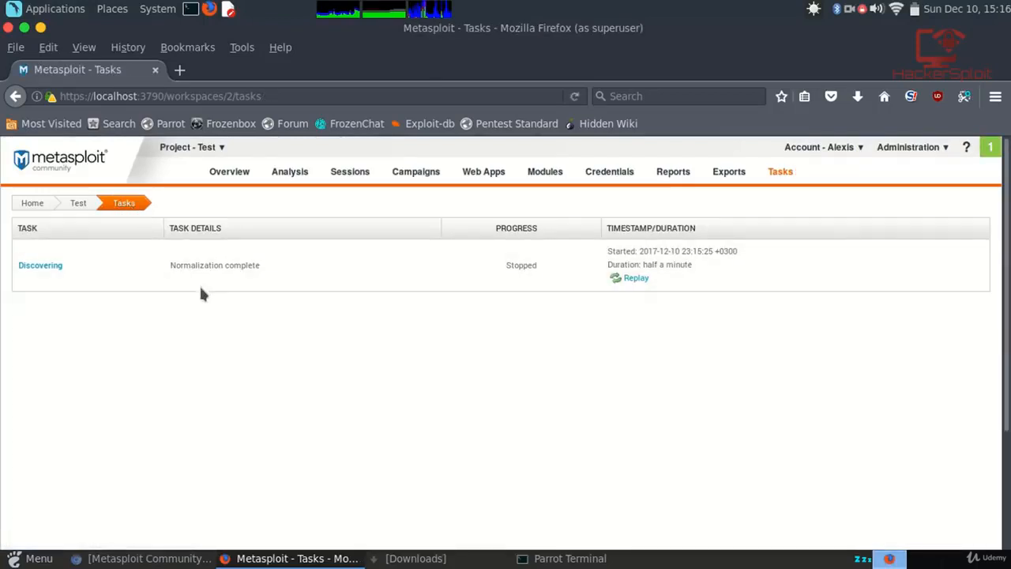
pyautogui.click(79, 204)
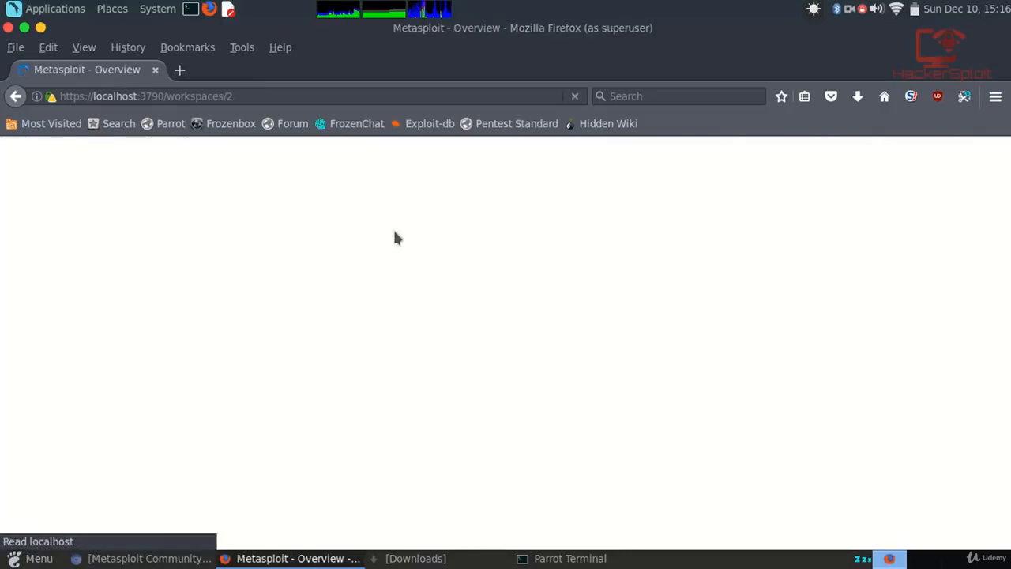
pyautogui.scroll(-1, 404, 241)
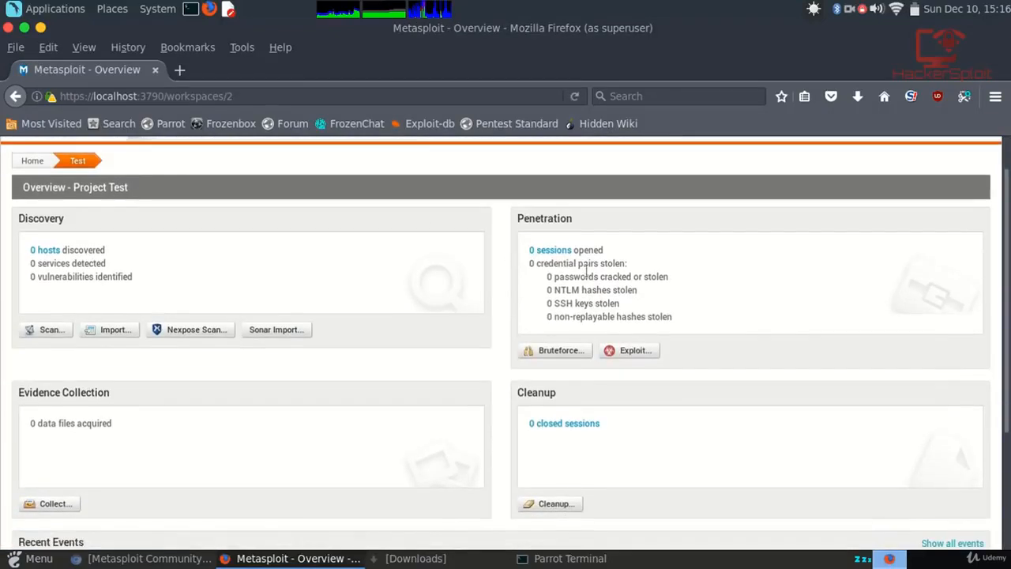
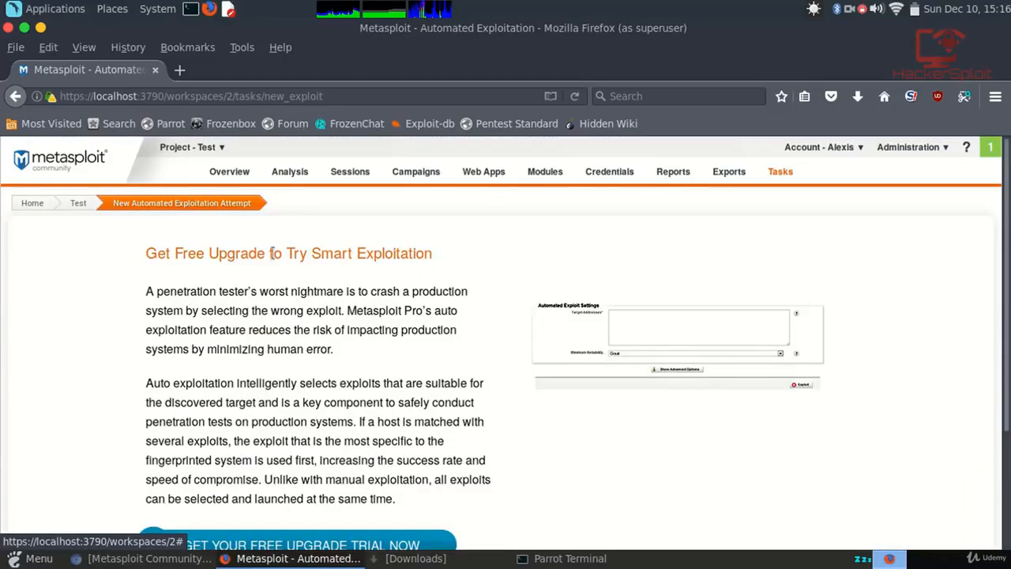
# Leave the exploitation upgrade page for the Test project overview.
pyautogui.scroll(-3, 387, 272)
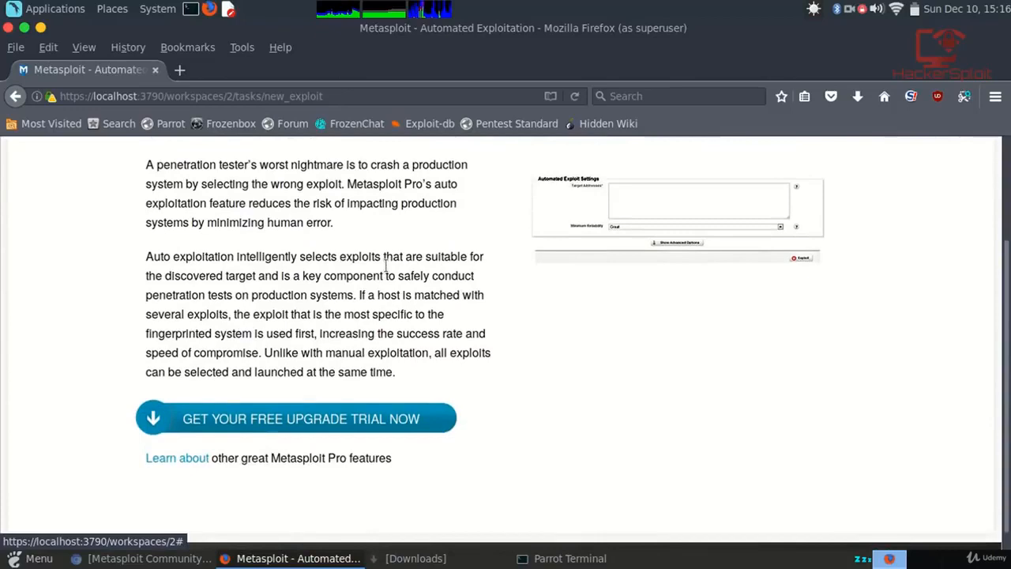
pyautogui.scroll(-1, 390, 430)
pyautogui.scroll(3, 390, 431)
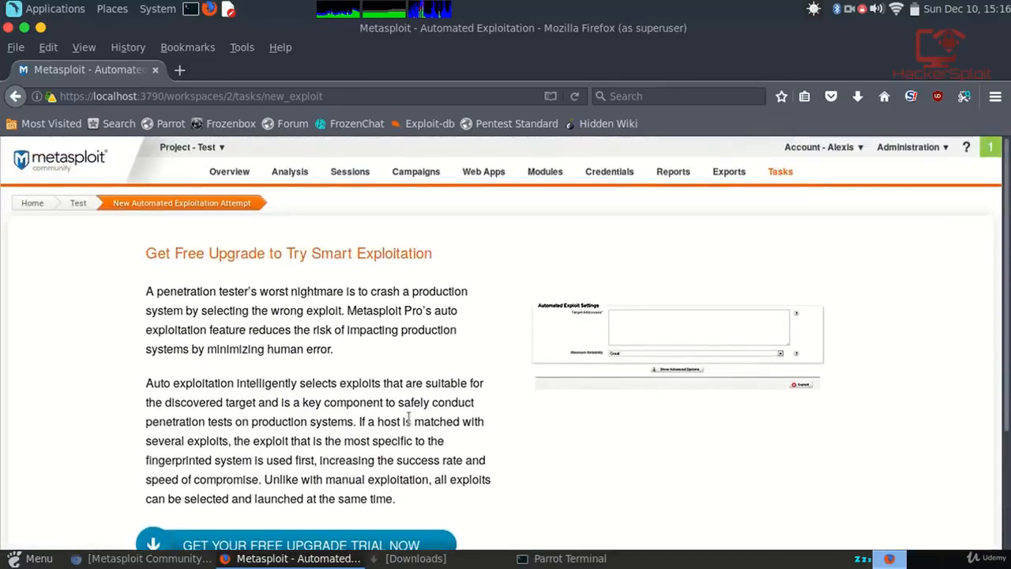
pyautogui.scroll(-3, 407, 417)
pyautogui.scroll(4, 403, 417)
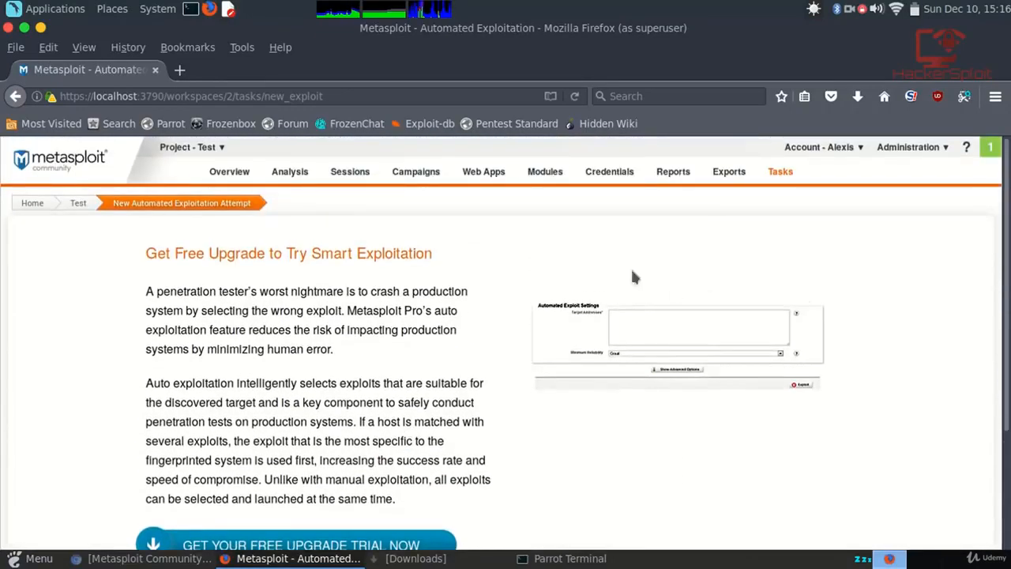
pyautogui.click(79, 203)
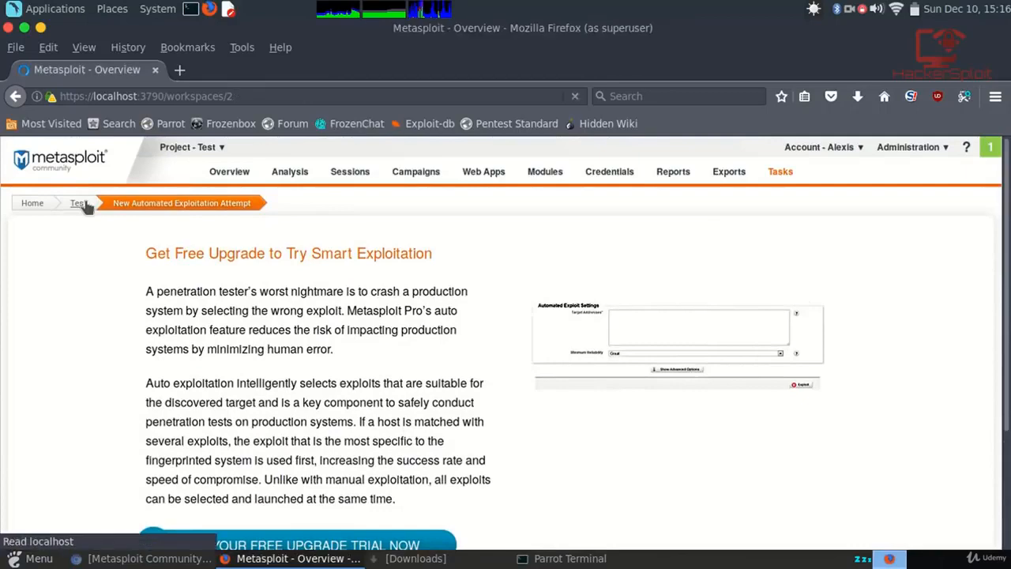
# Check the Test overview (0 hosts, 0 sessions), then return to the projects list.
pyautogui.scroll(-3, 151, 214)
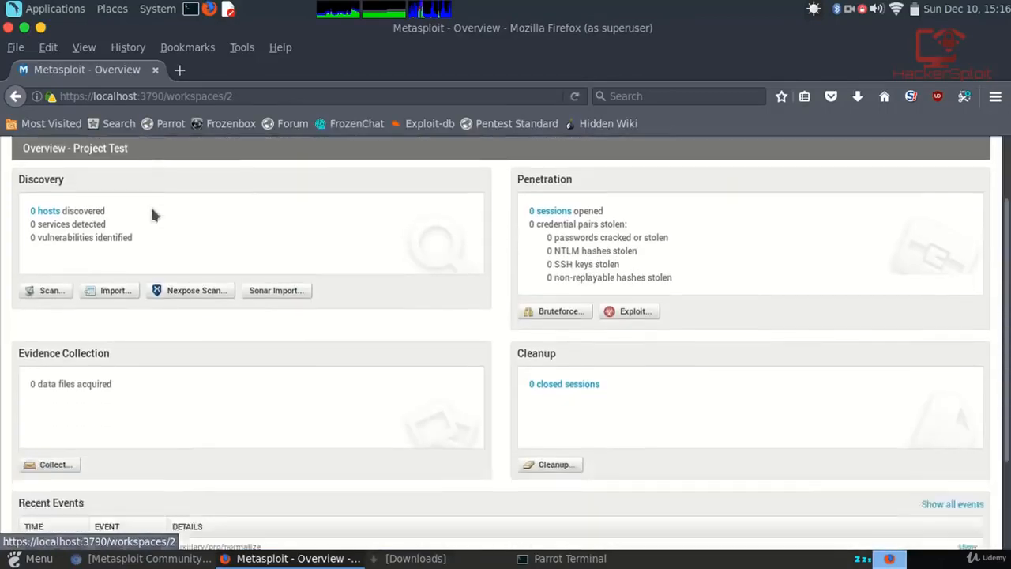
pyautogui.scroll(-2, 287, 269)
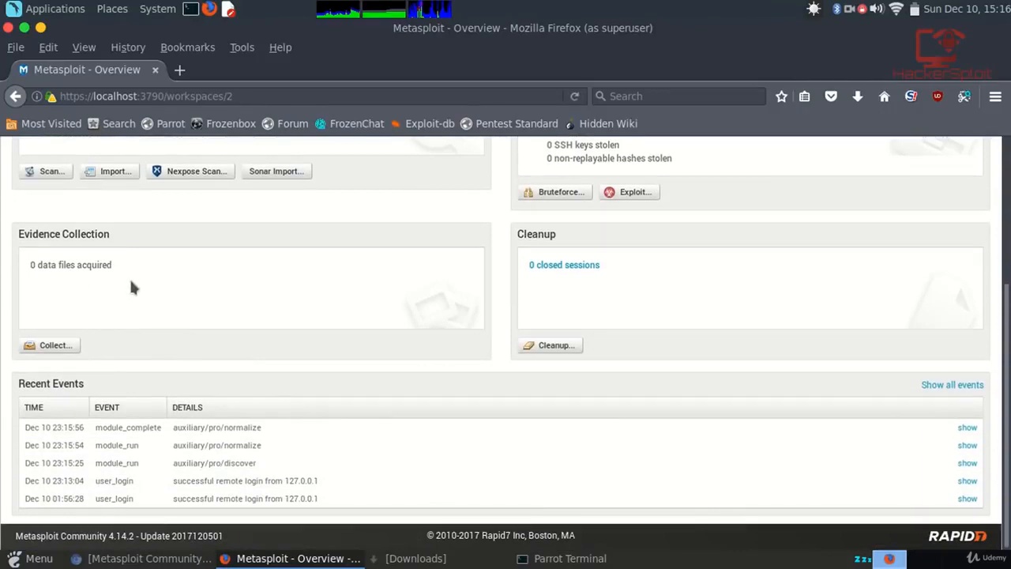
pyautogui.scroll(5, 203, 296)
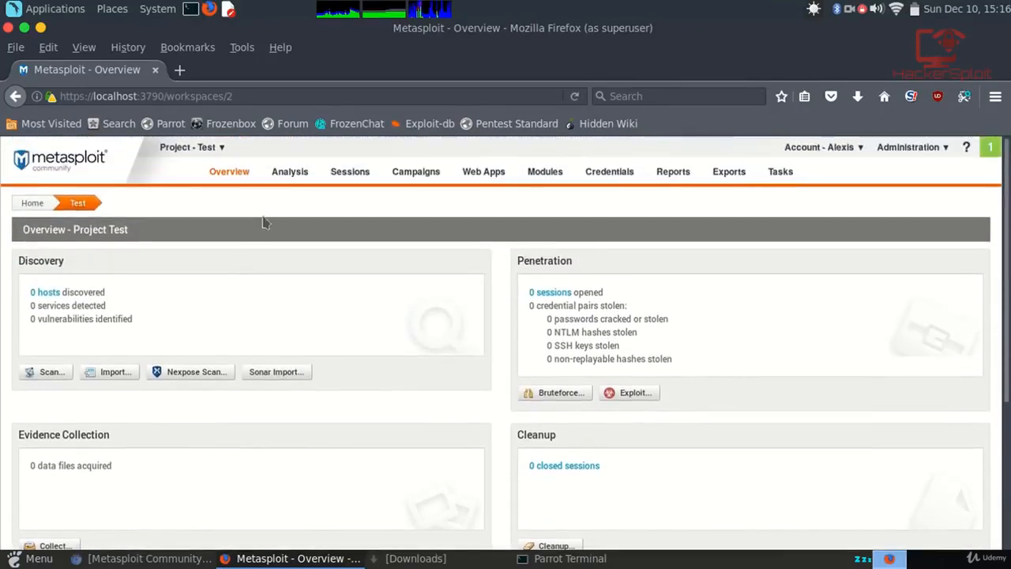
pyautogui.moveTo(290, 176)
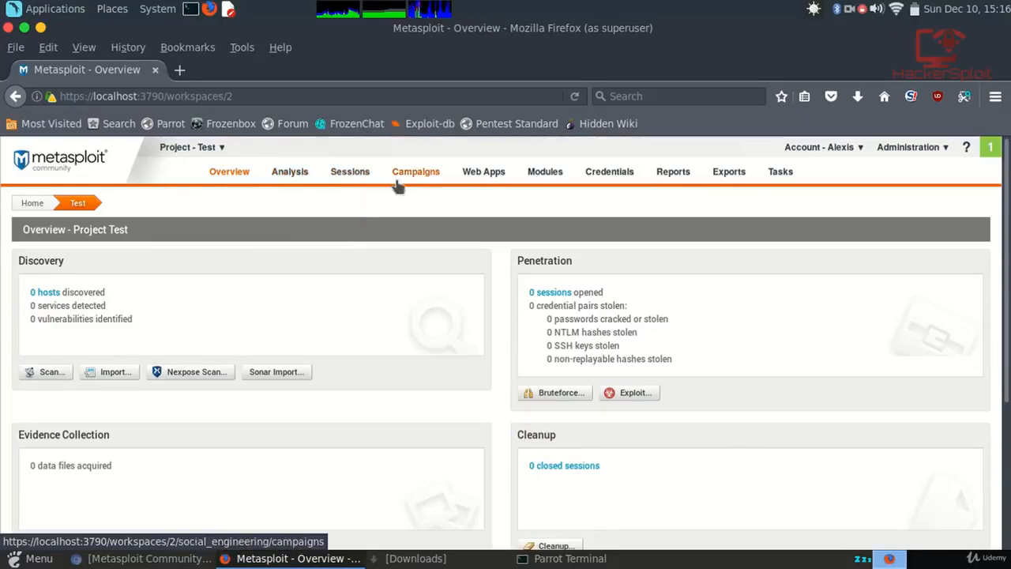
pyautogui.moveTo(543, 181)
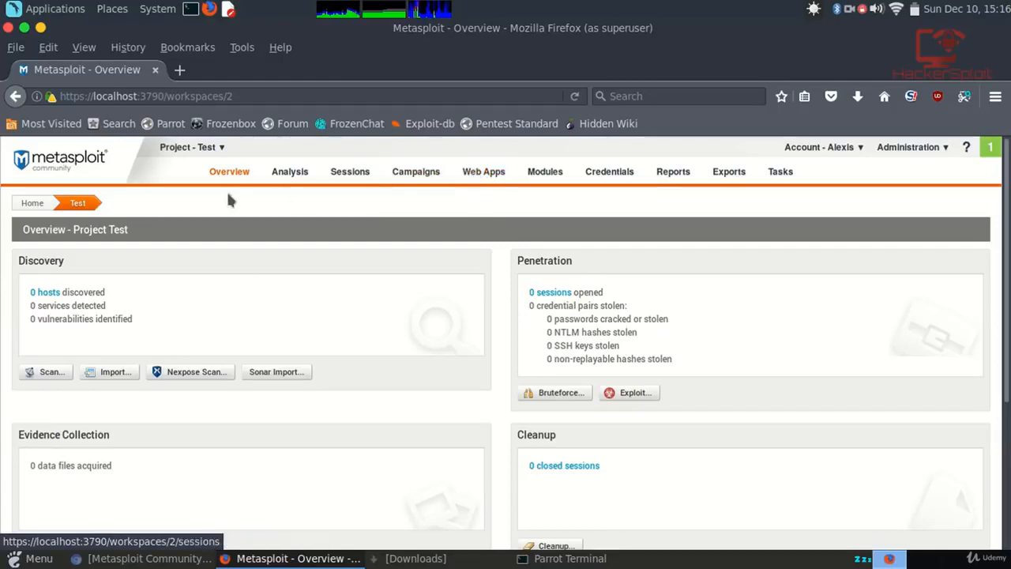
pyautogui.click(77, 162)
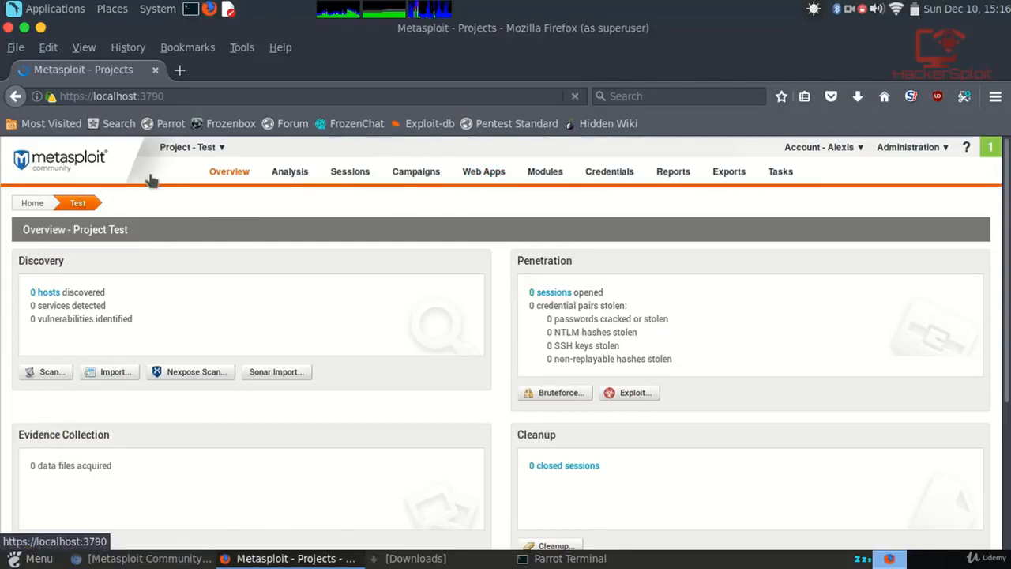